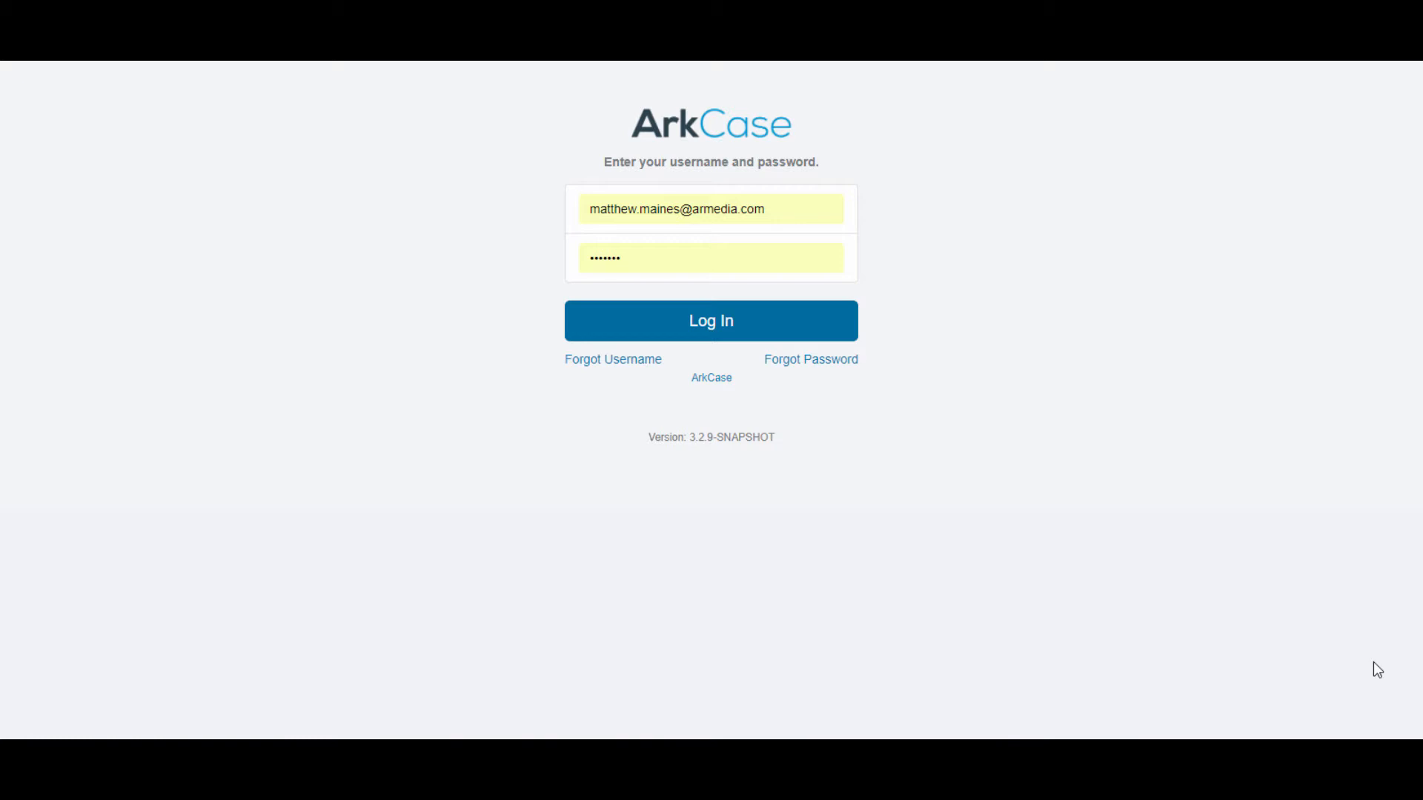
# Step: Sign in and view the Transcription Management settings: automatic AWS transcription, confidence threshold 87
pyautogui.click(711, 334)
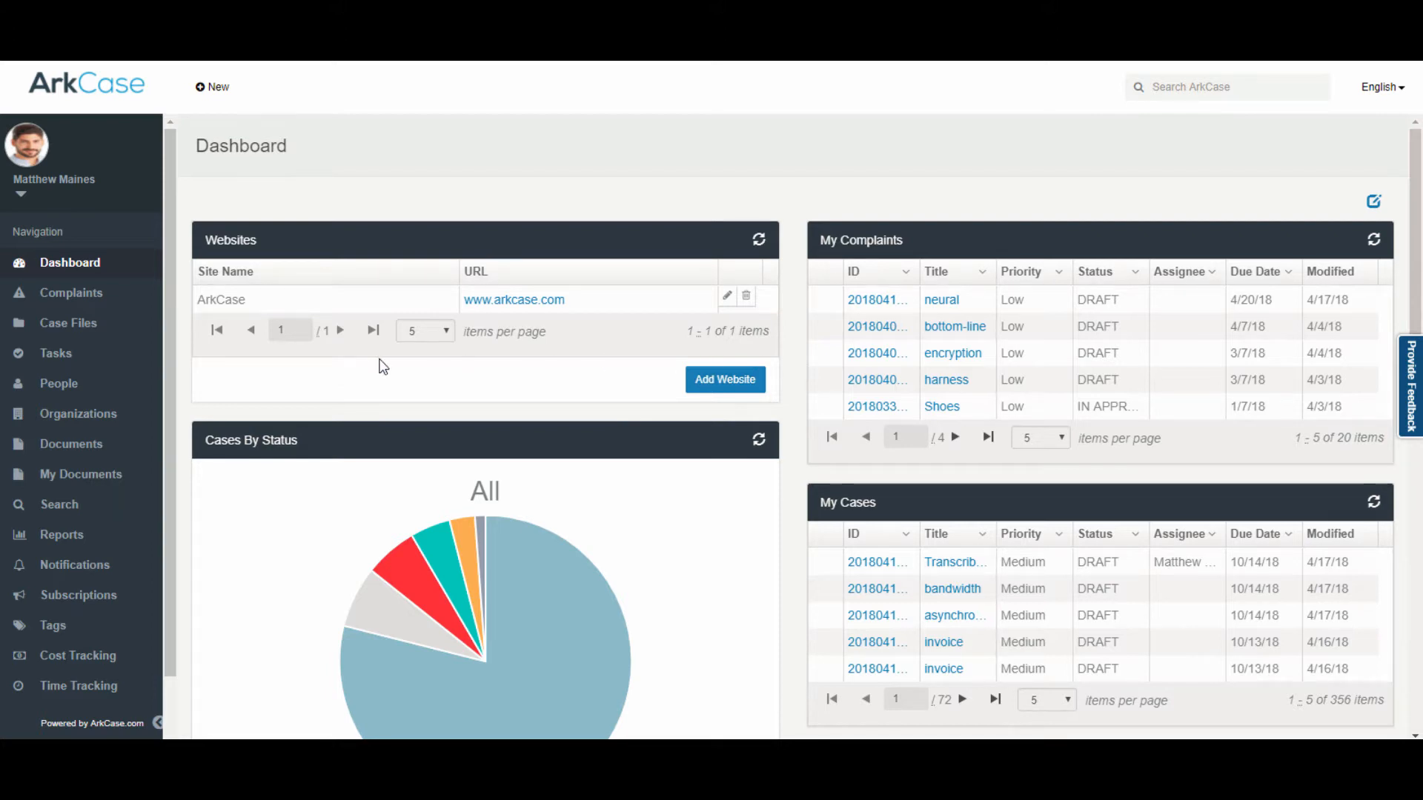
pyautogui.scroll(-2, 104, 400)
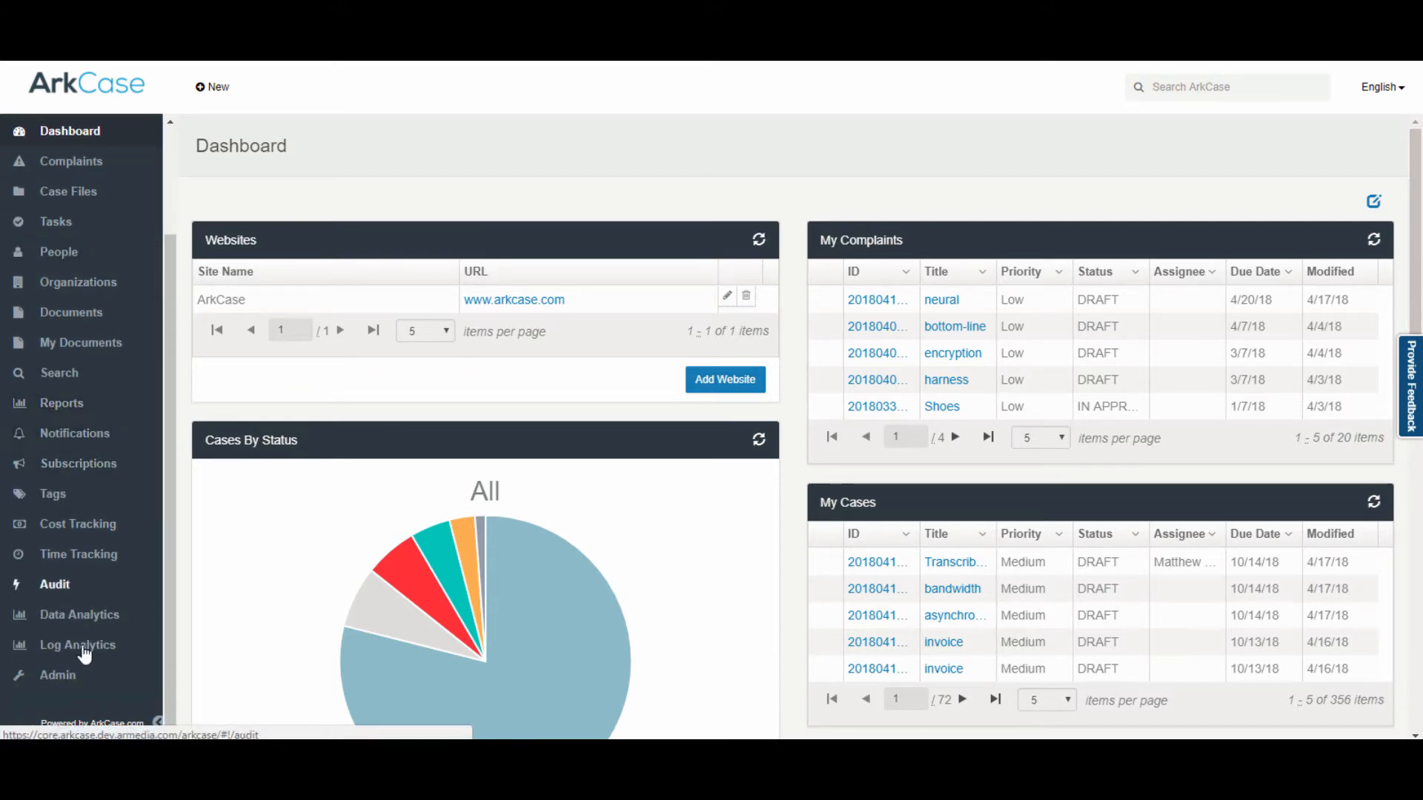
pyautogui.click(68, 678)
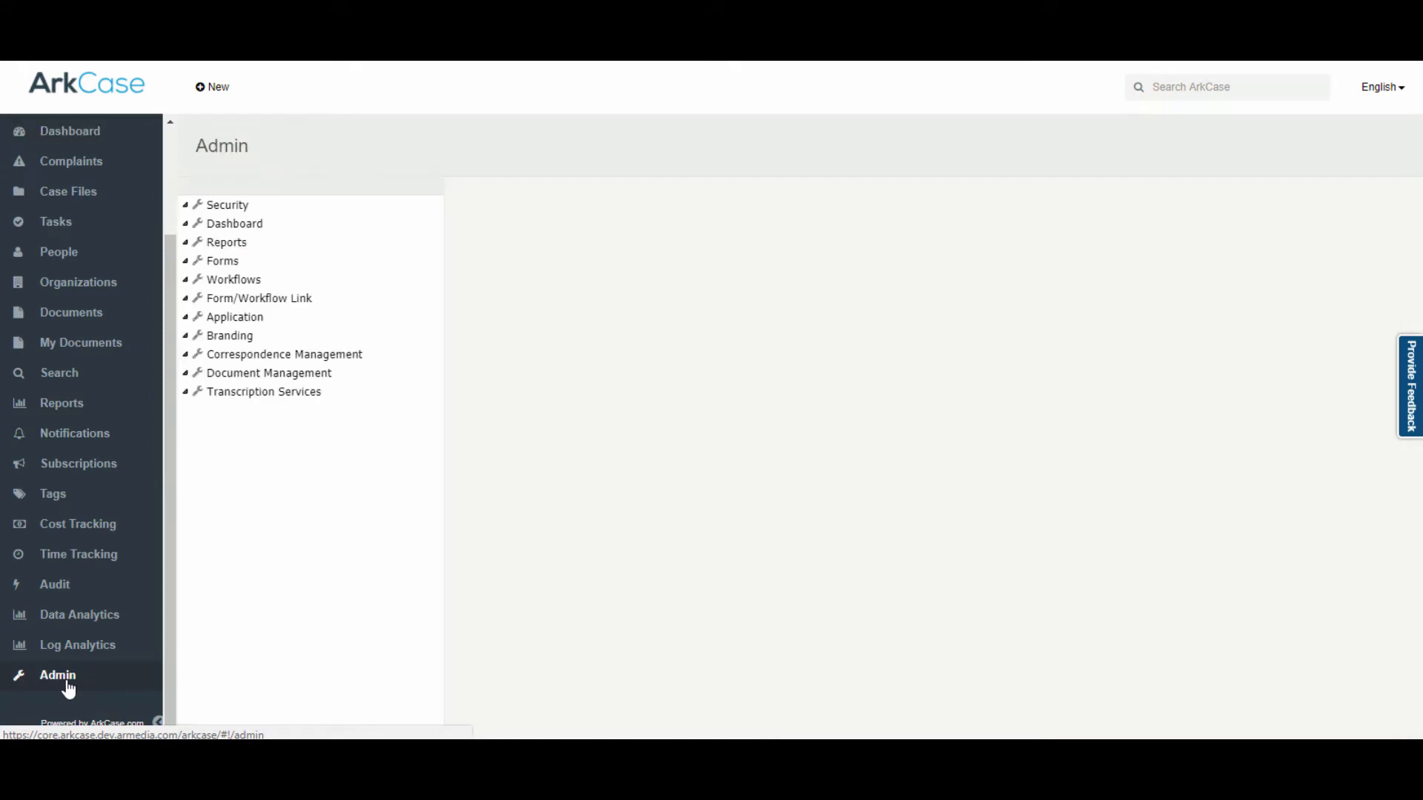
pyautogui.scroll(-3, 299, 628)
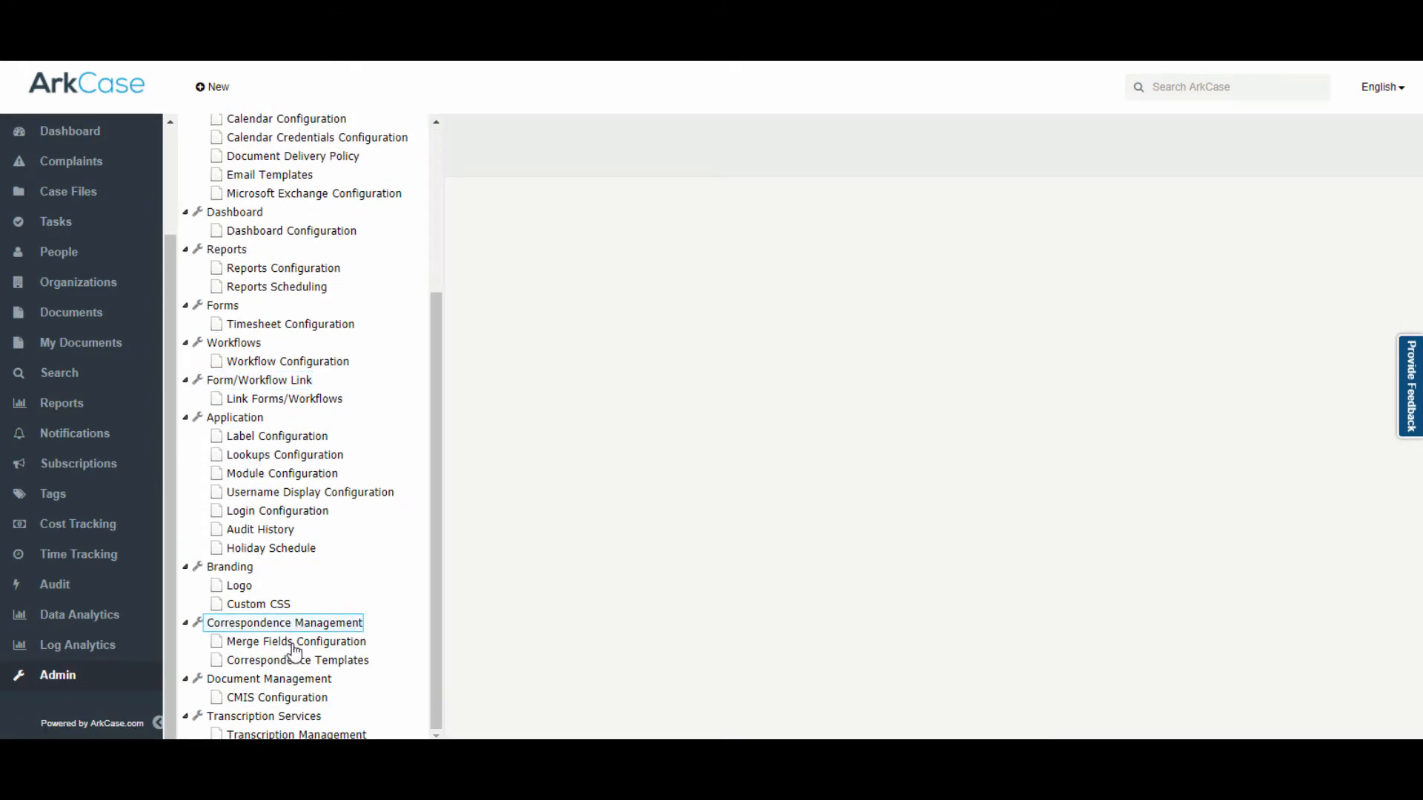
pyautogui.click(294, 734)
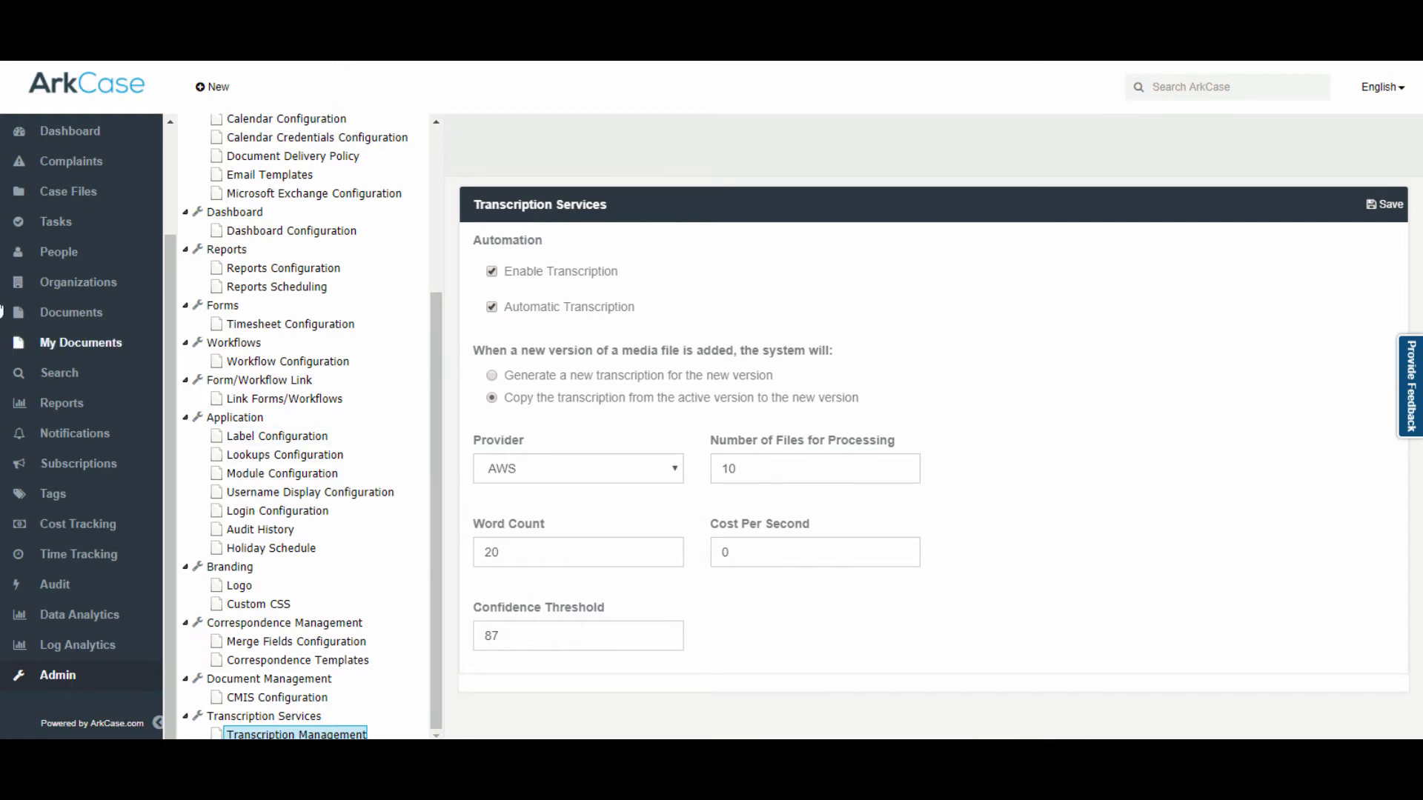
pyautogui.scroll(3, 82, 341)
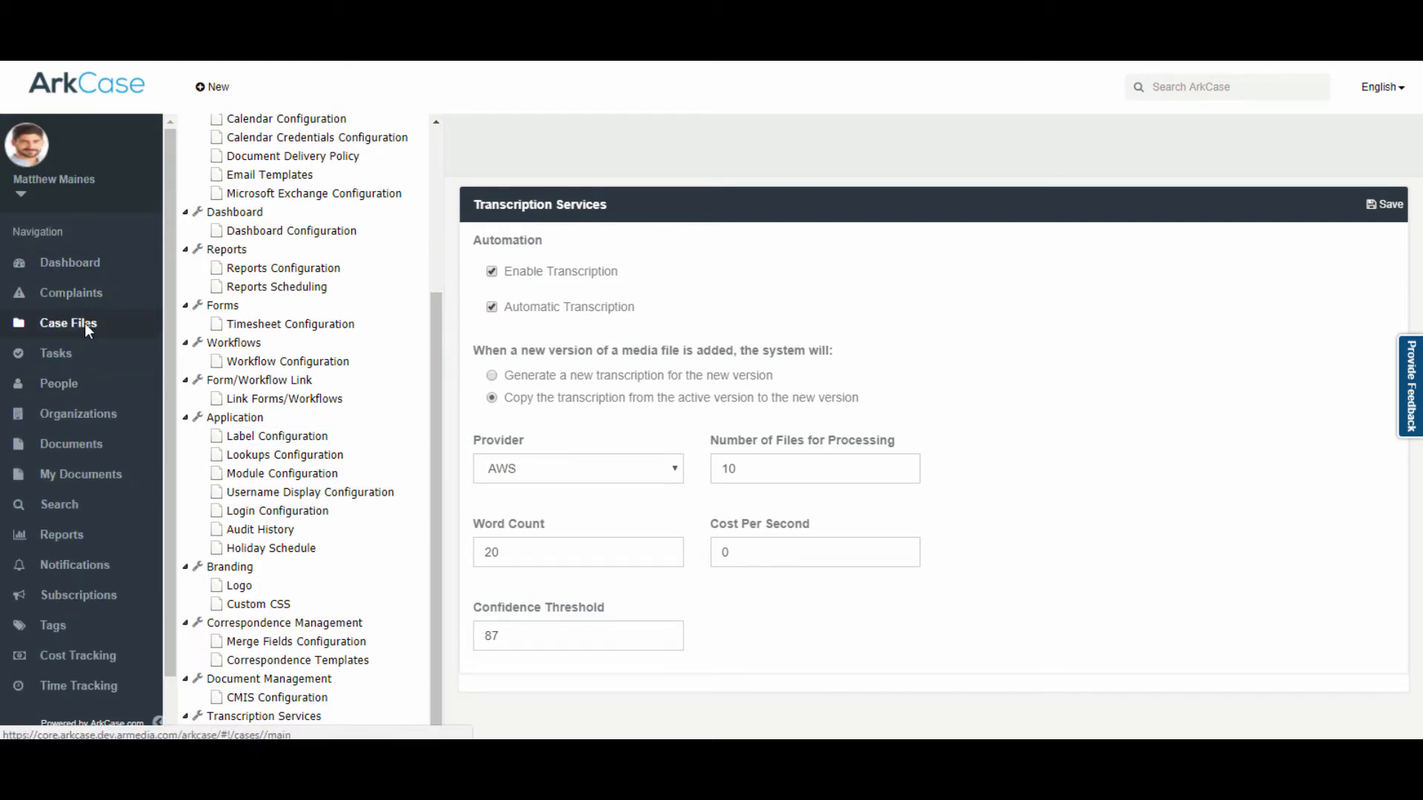
# Step: Filter Case Files by 'transcribe' and open the Transcribe Demo case's Documents
pyautogui.click(84, 323)
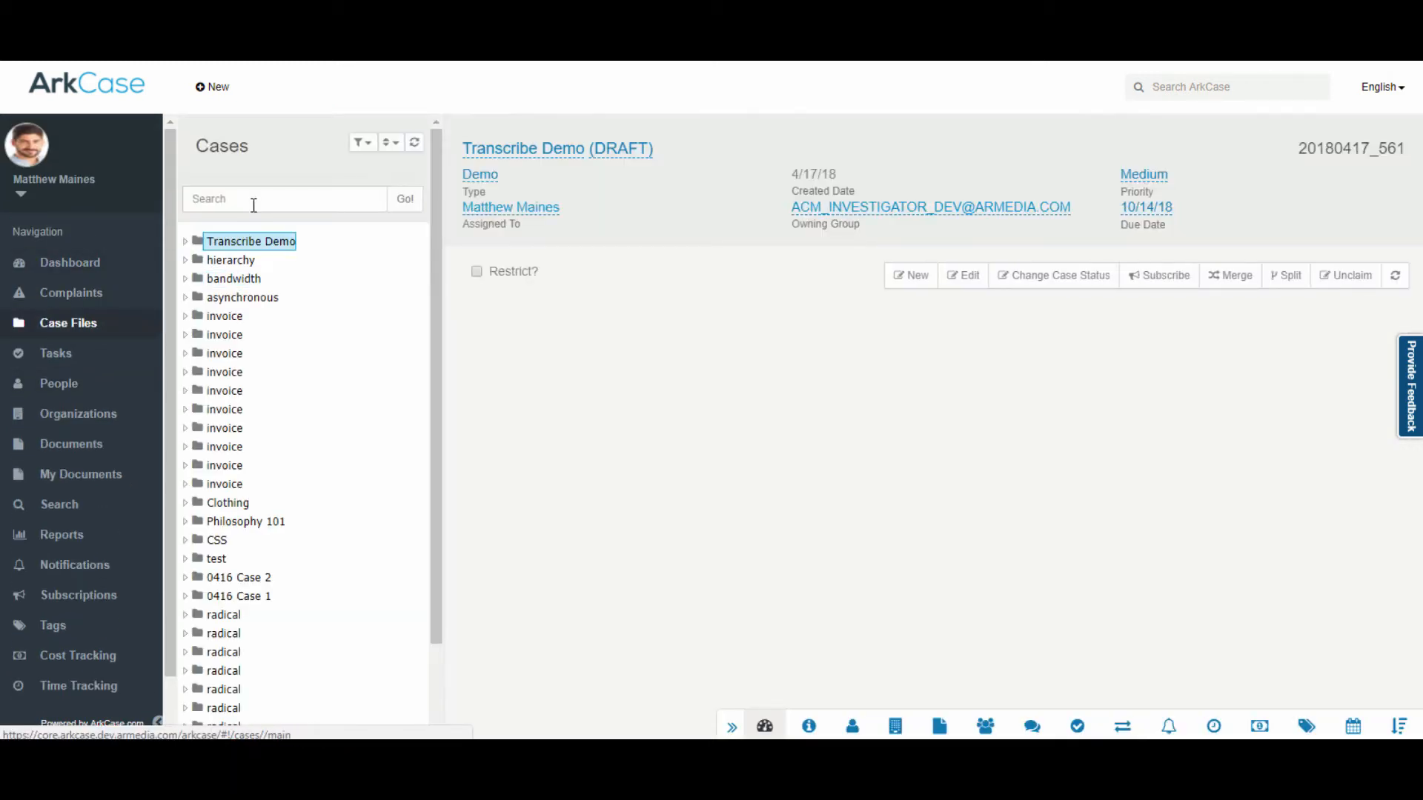
pyautogui.click(255, 202)
pyautogui.write('tra')
pyautogui.press('BackSpace')
pyautogui.press('BackSpace')
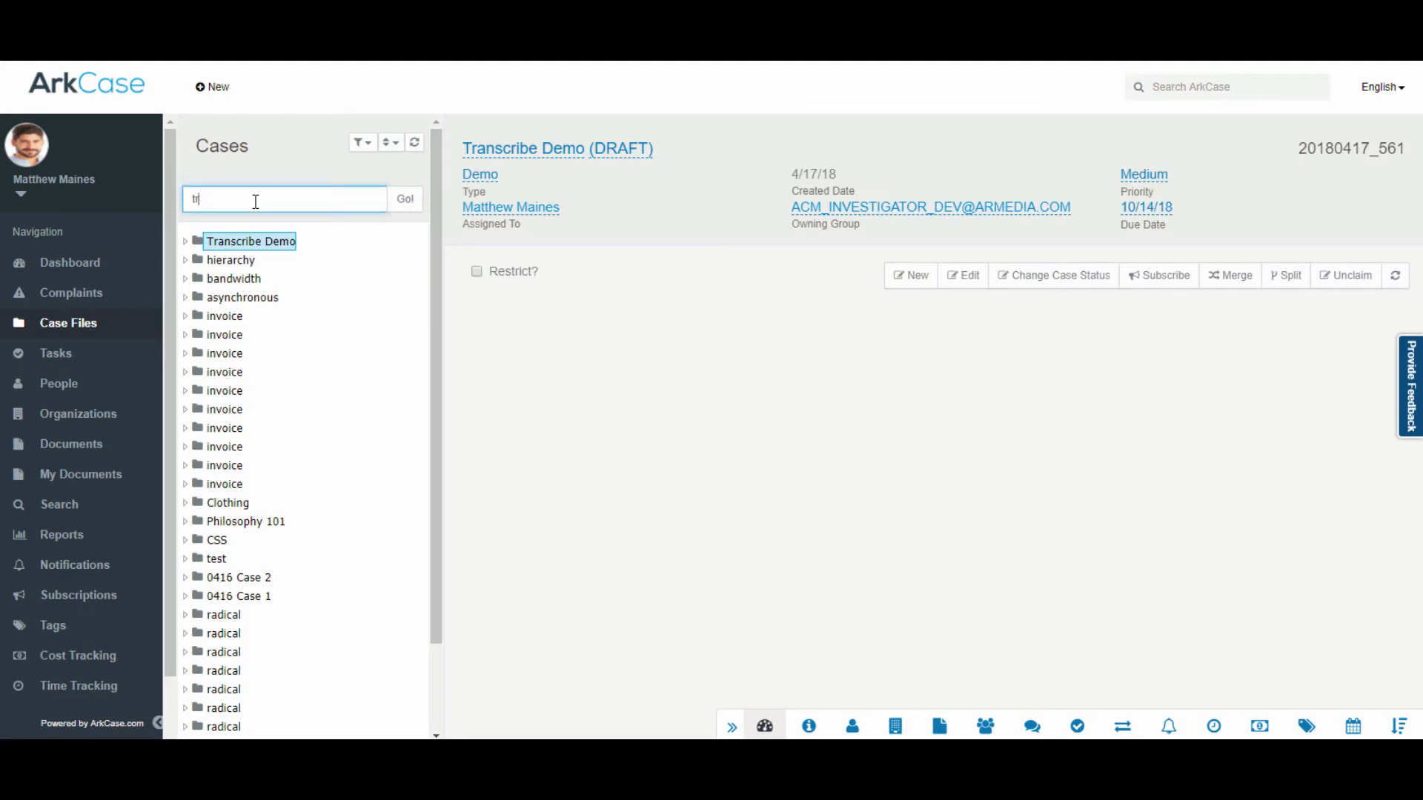
pyautogui.write('ranc')
pyautogui.press('BackSpace')
pyautogui.write('scribe')
pyautogui.press('Return')
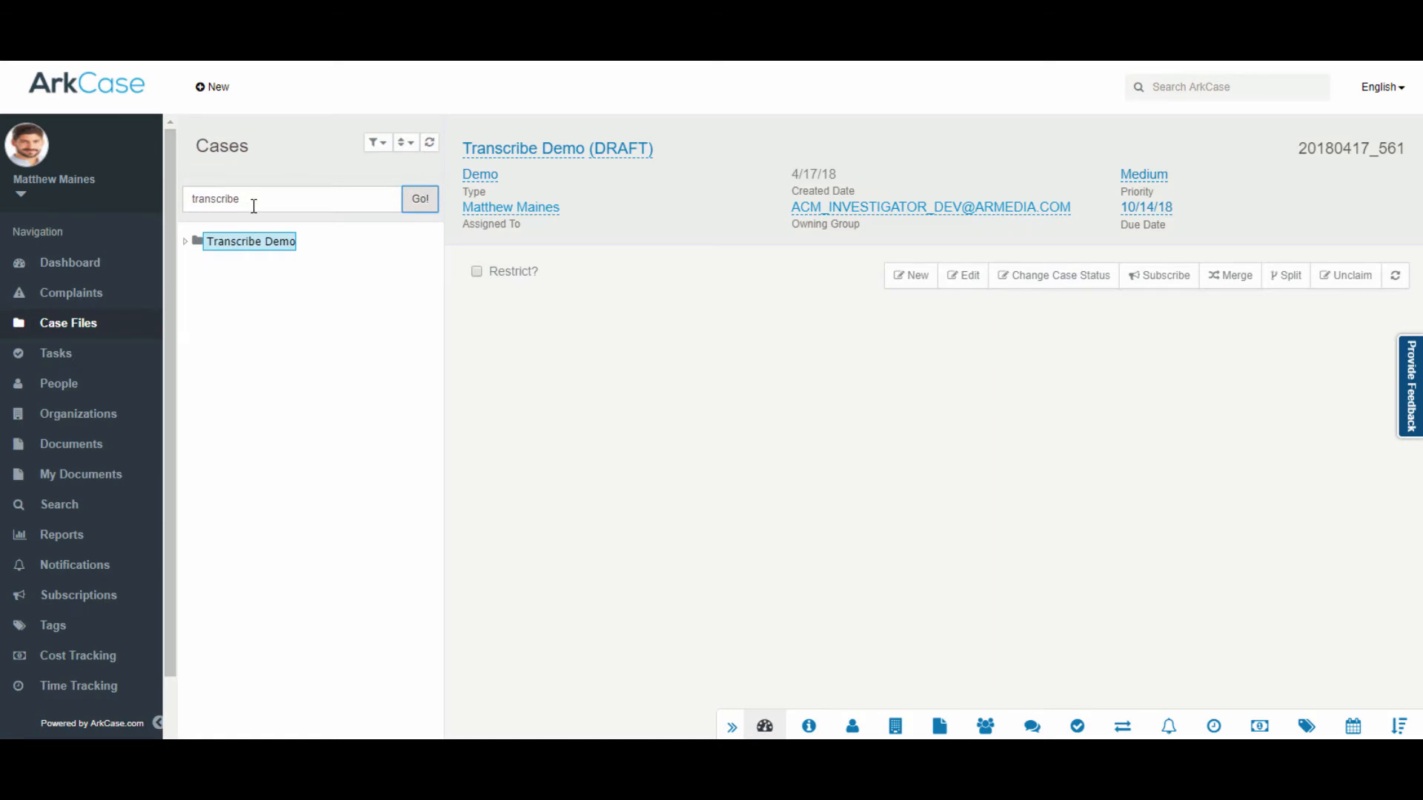
pyautogui.click(185, 245)
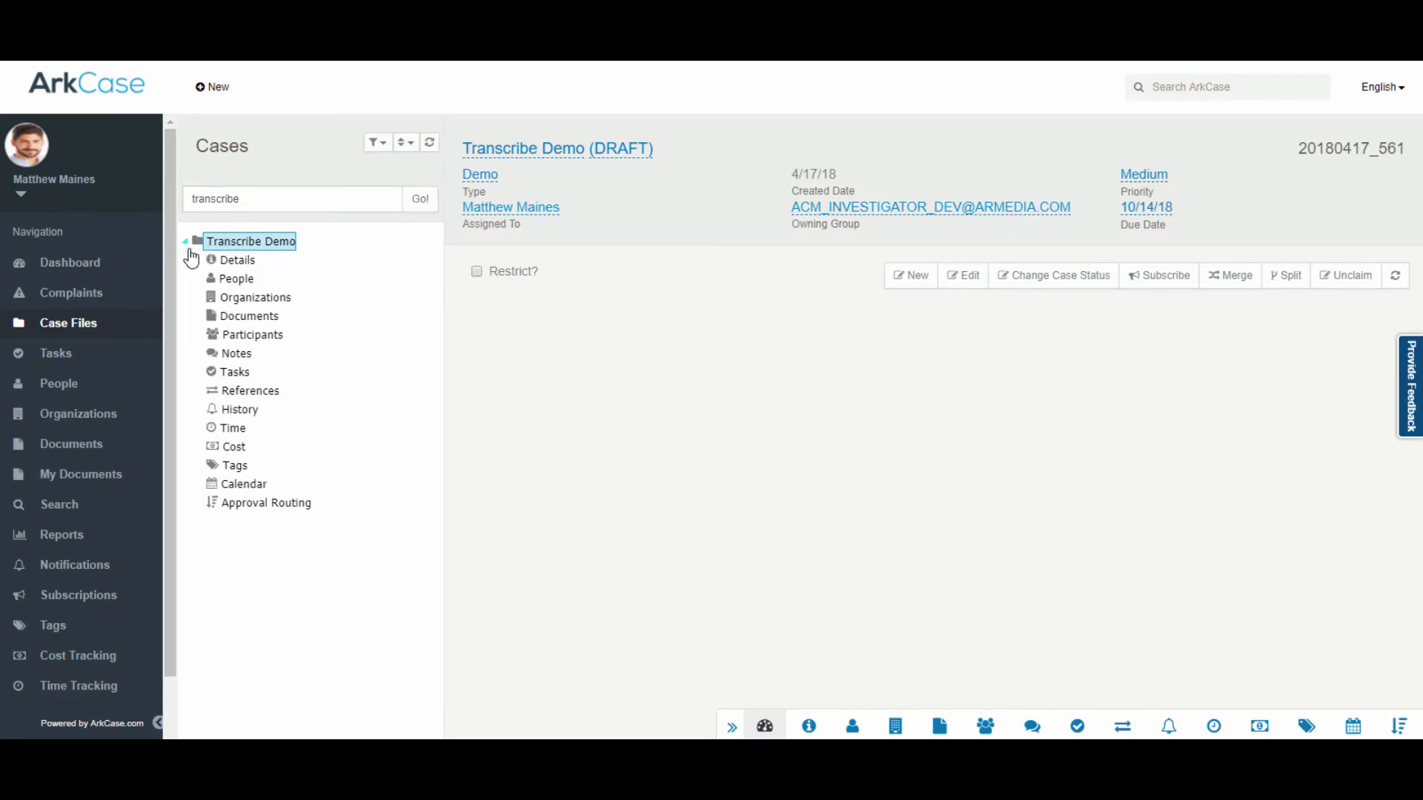
pyautogui.click(233, 324)
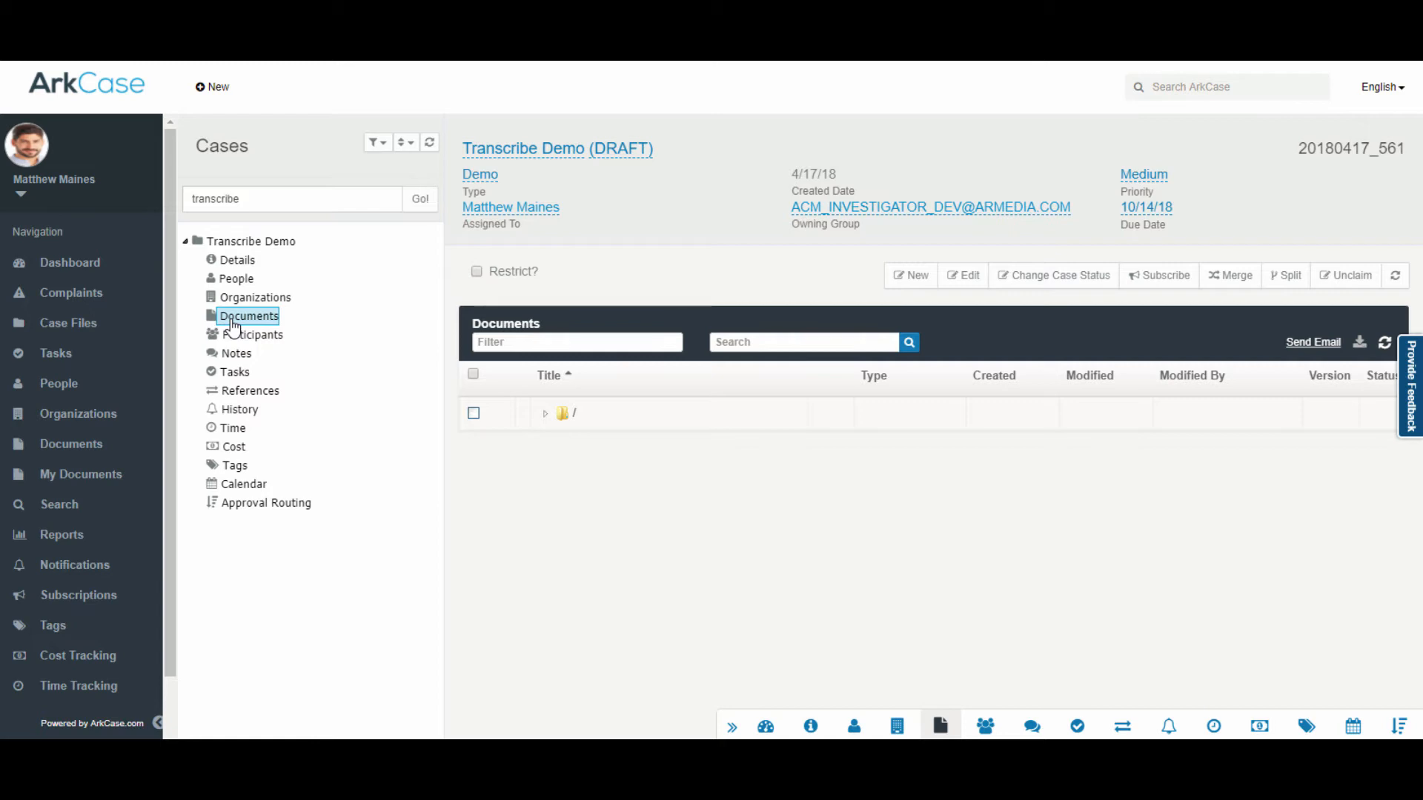
# Step: Upload Police Bodycam.mp4 from VMS Samples as a new Video document in Video Files
pyautogui.click(545, 413)
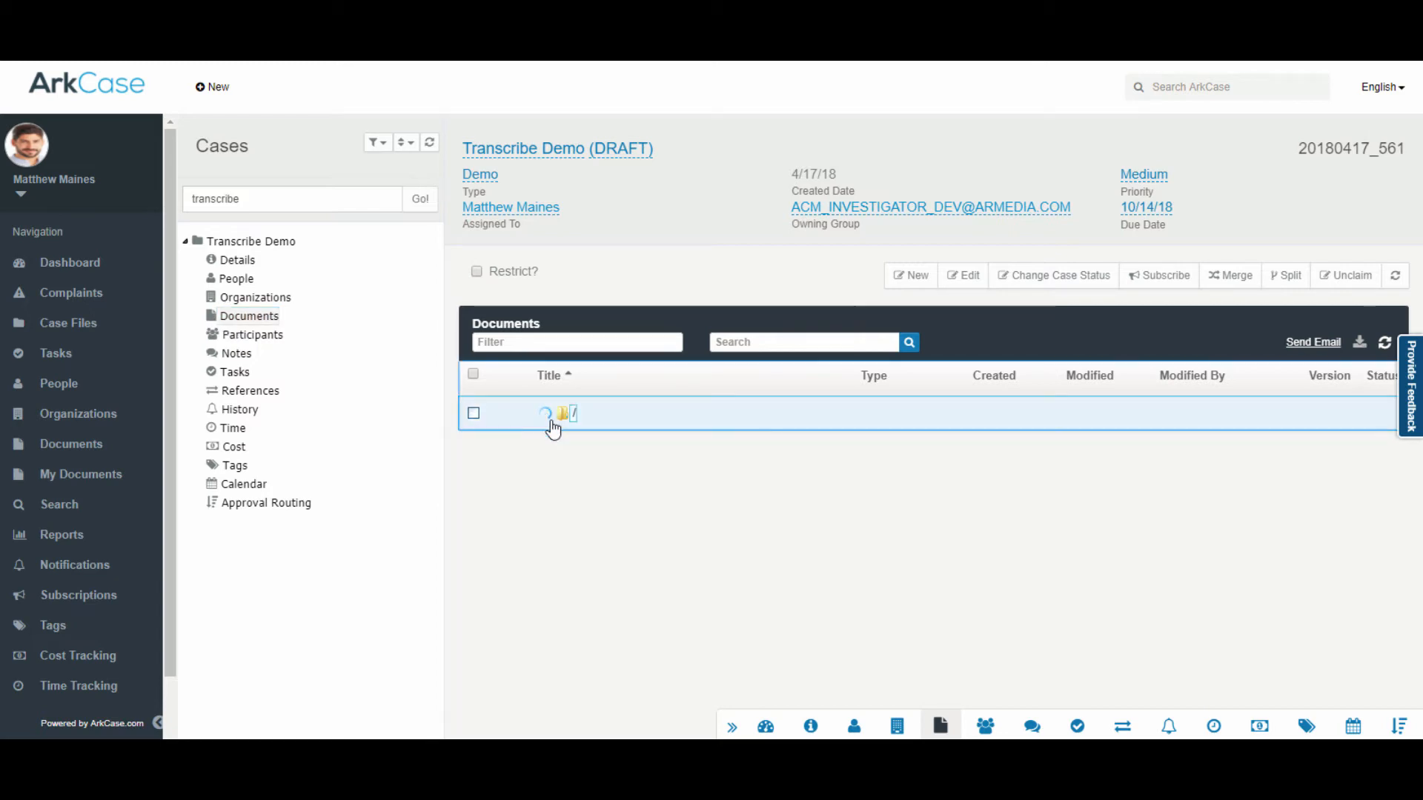
pyautogui.moveTo(581, 517)
pyautogui.mouseDown()
pyautogui.moveTo(593, 545)
pyautogui.moveTo(590, 454)
pyautogui.moveTo(603, 518)
pyautogui.mouseUp()
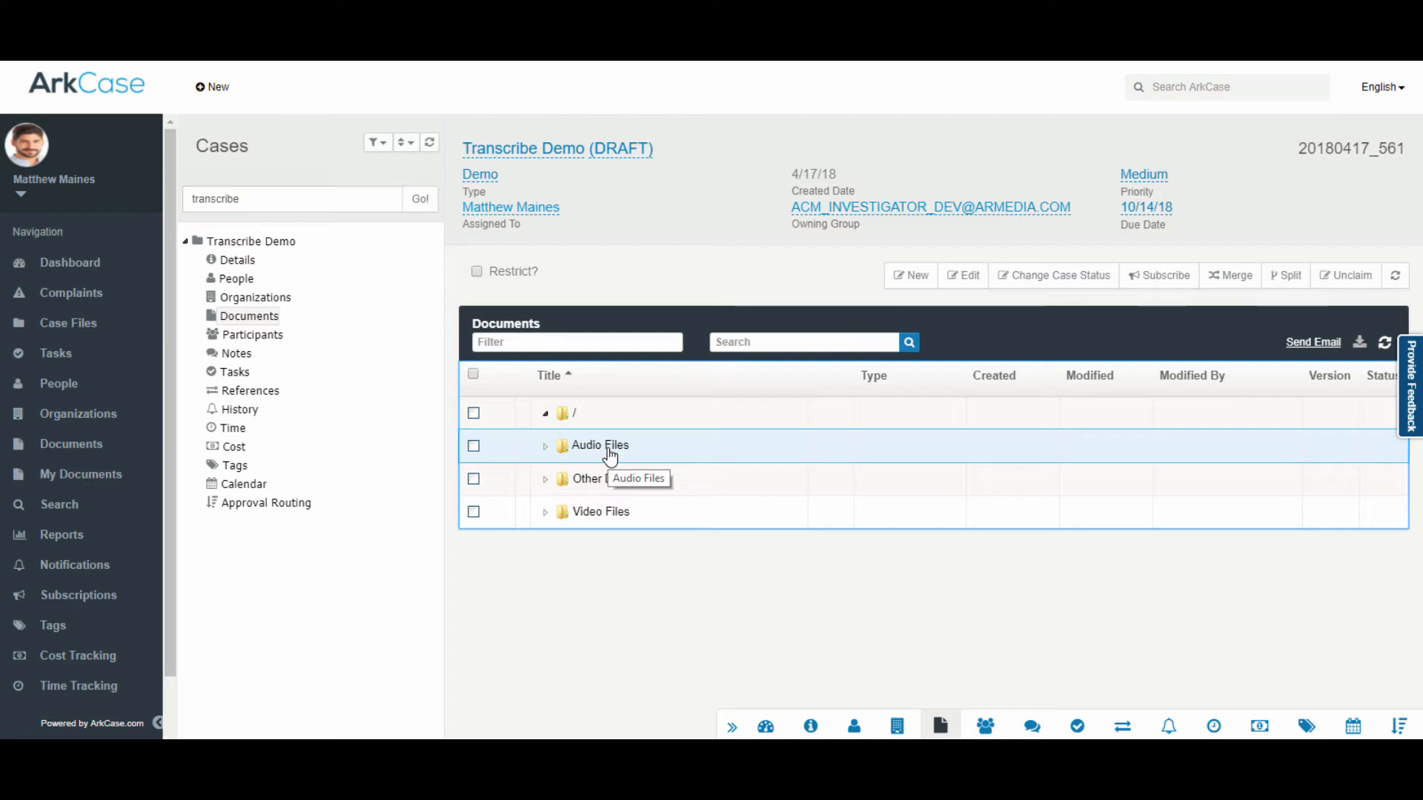
pyautogui.rightClick(602, 521)
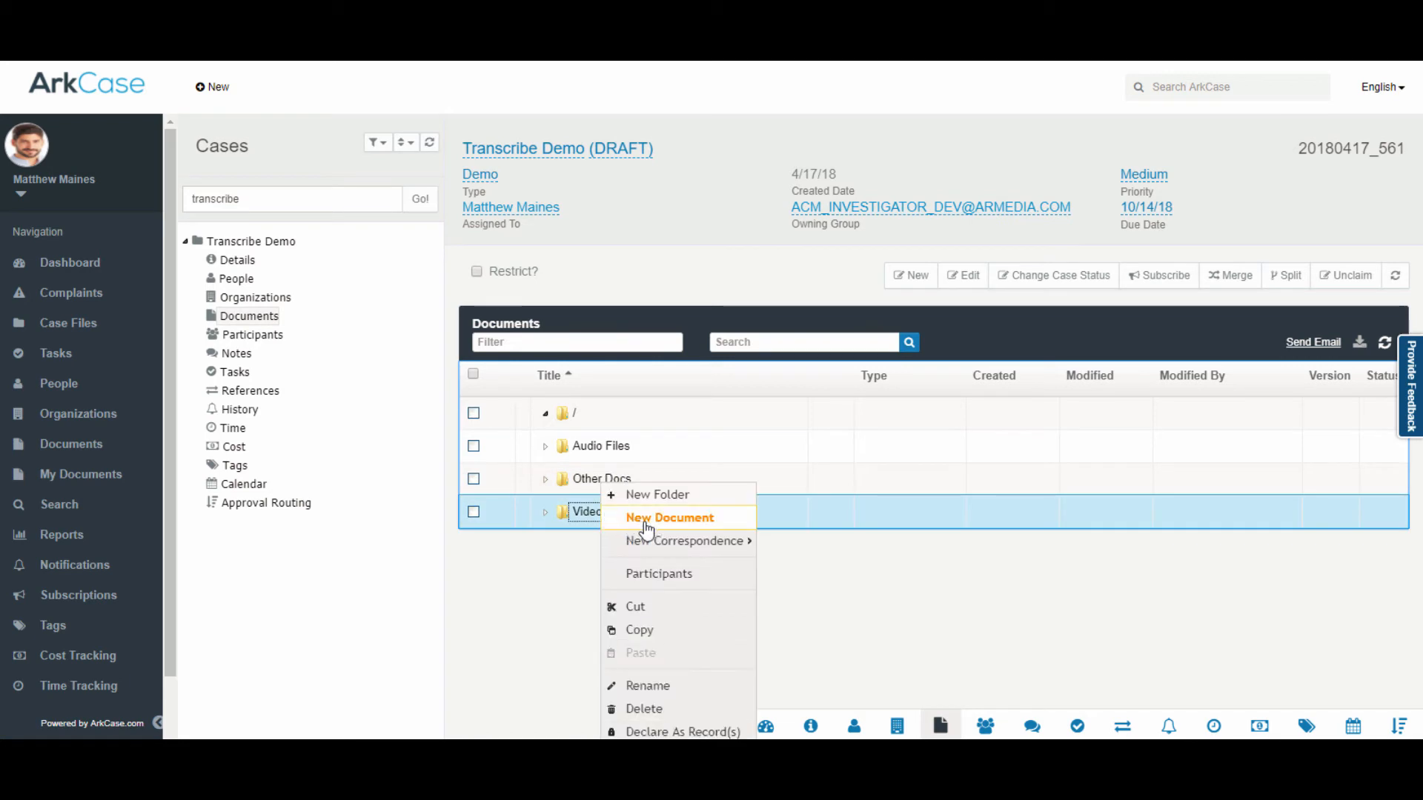
pyautogui.moveTo(646, 527)
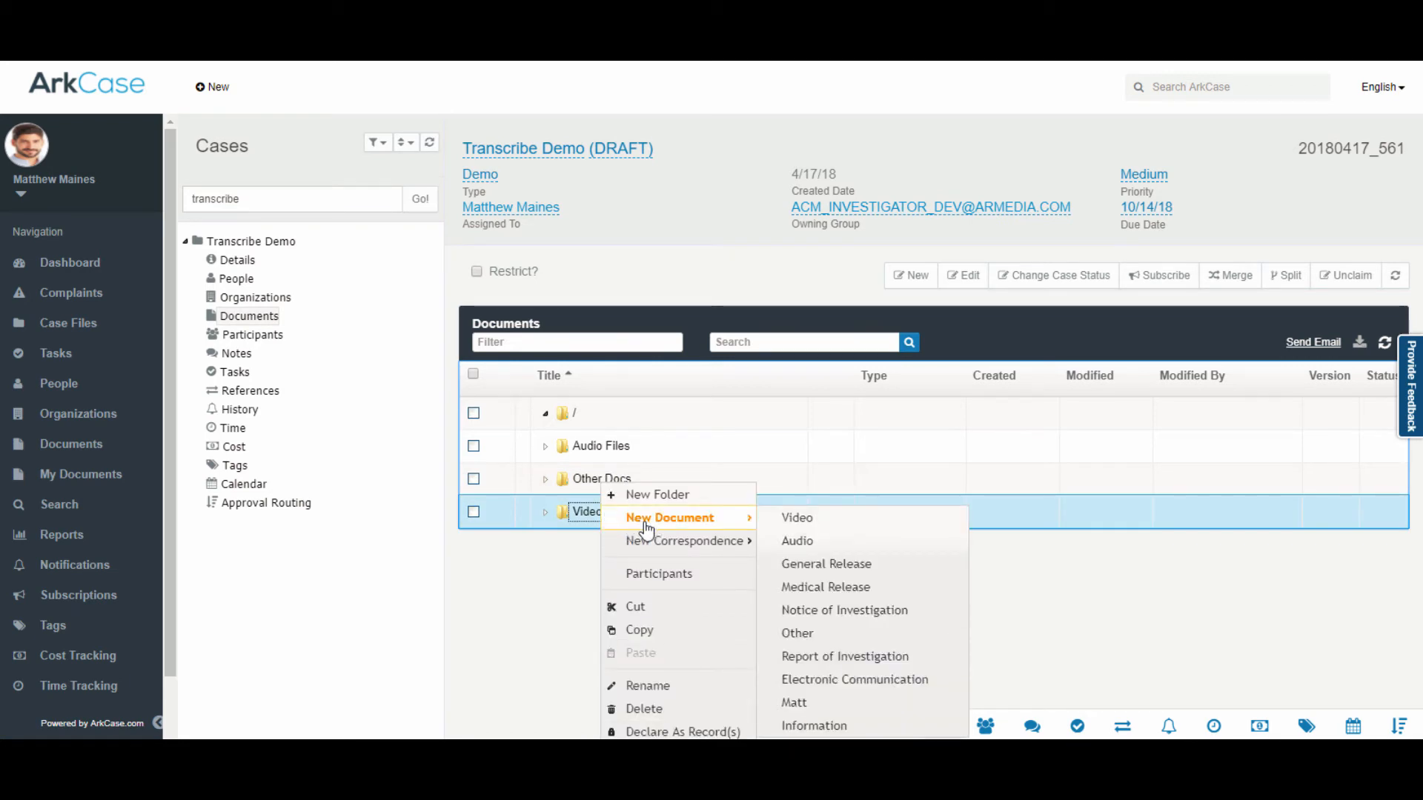
pyautogui.click(836, 528)
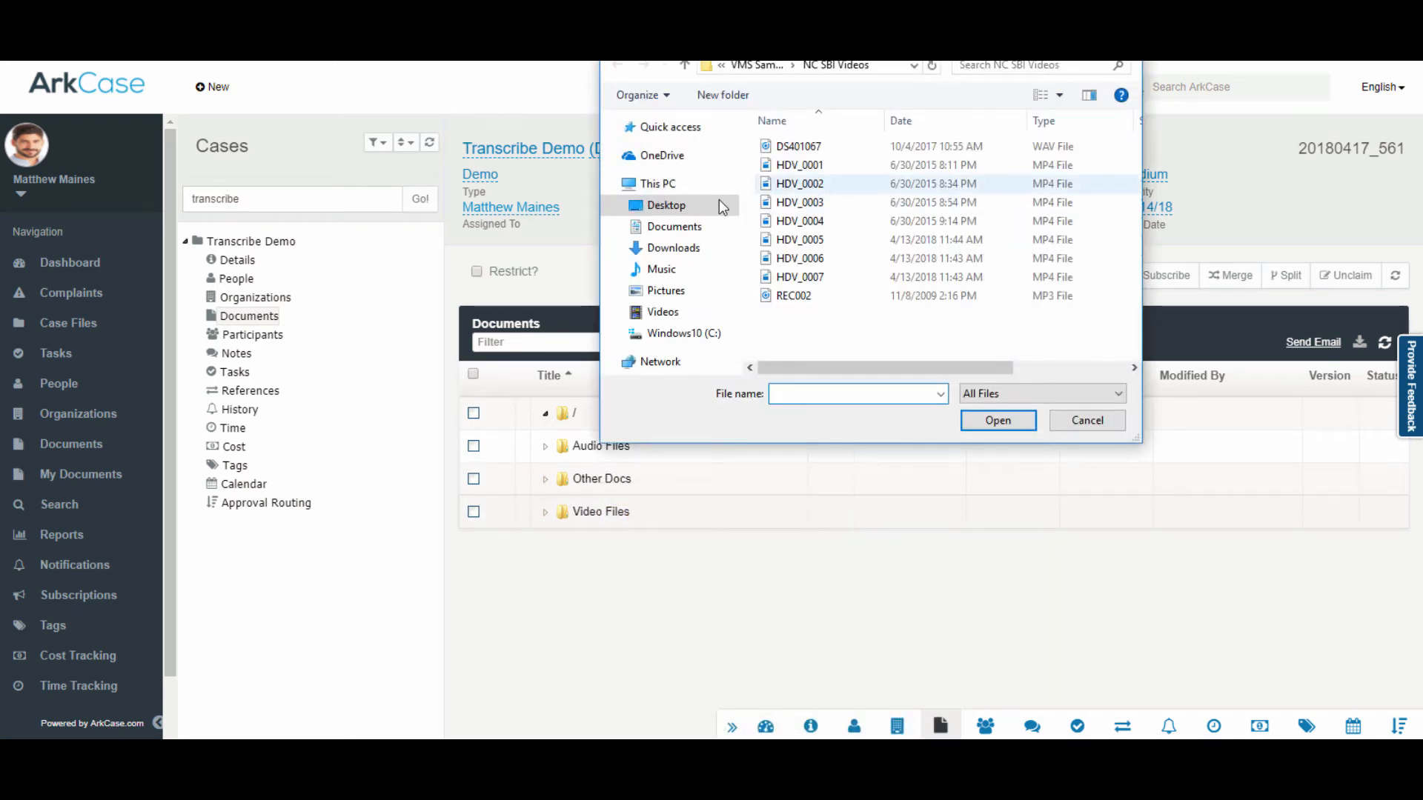
pyautogui.click(758, 65)
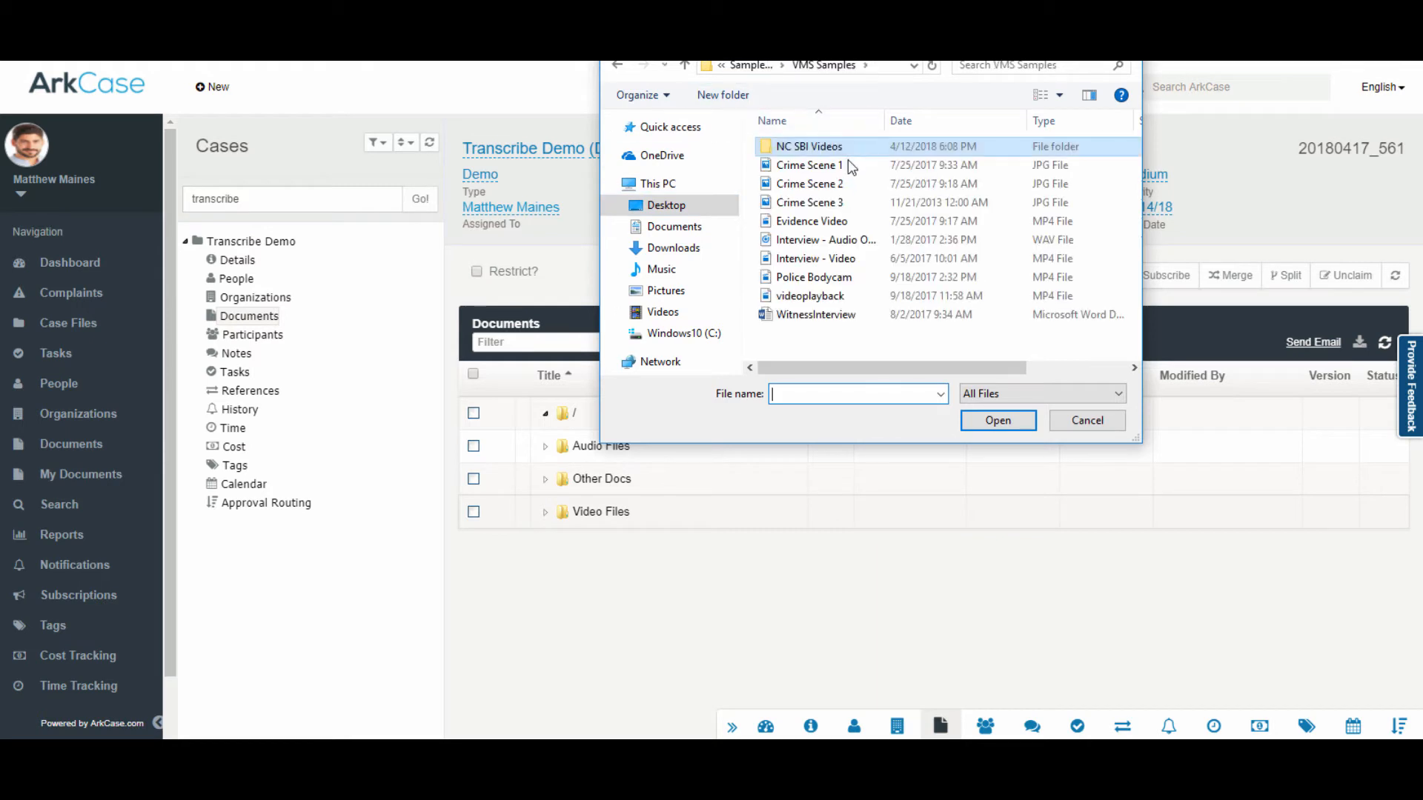
pyautogui.doubleClick(840, 280)
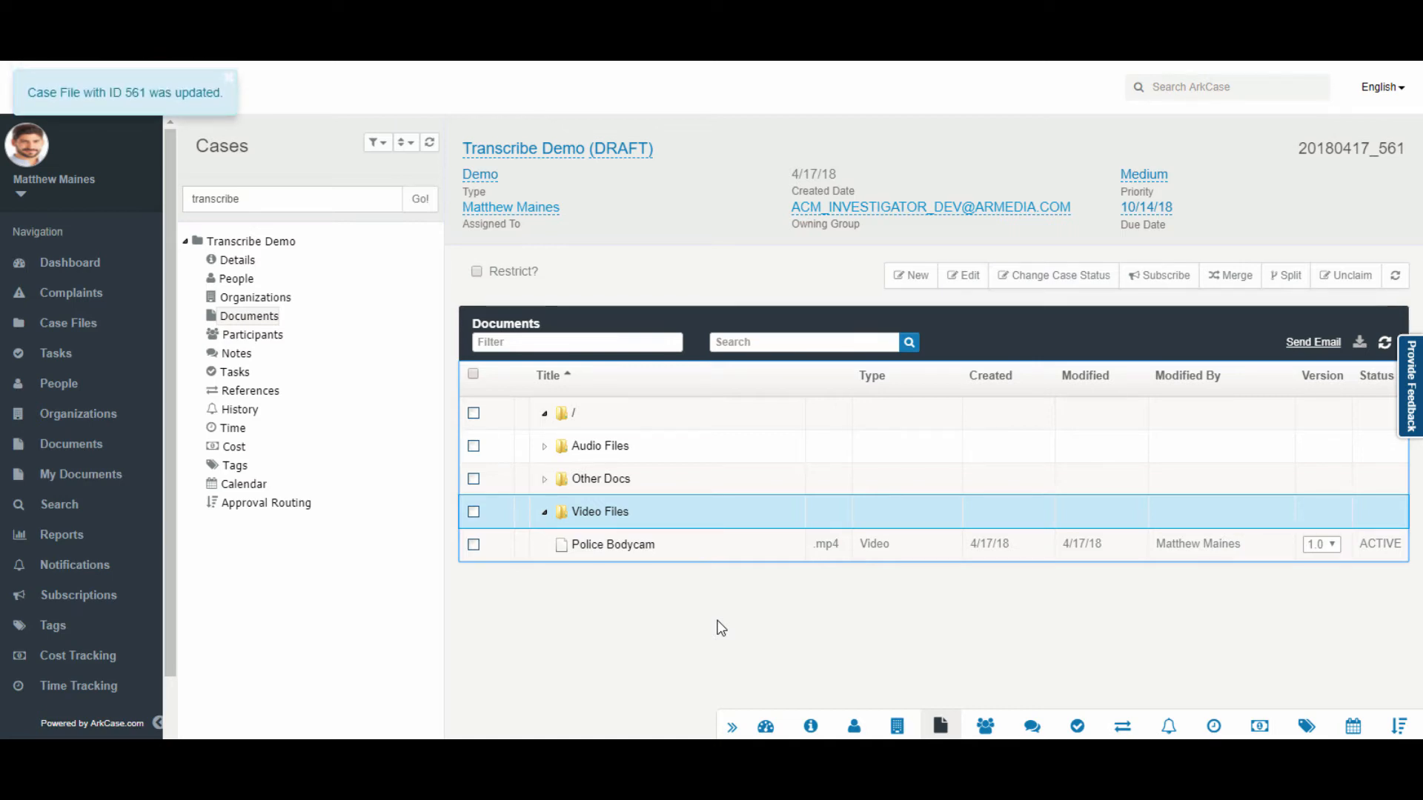
# Step: Open the Police Bodycam video and view its PROCESSING transcription workflow diagram
pyautogui.click(633, 548)
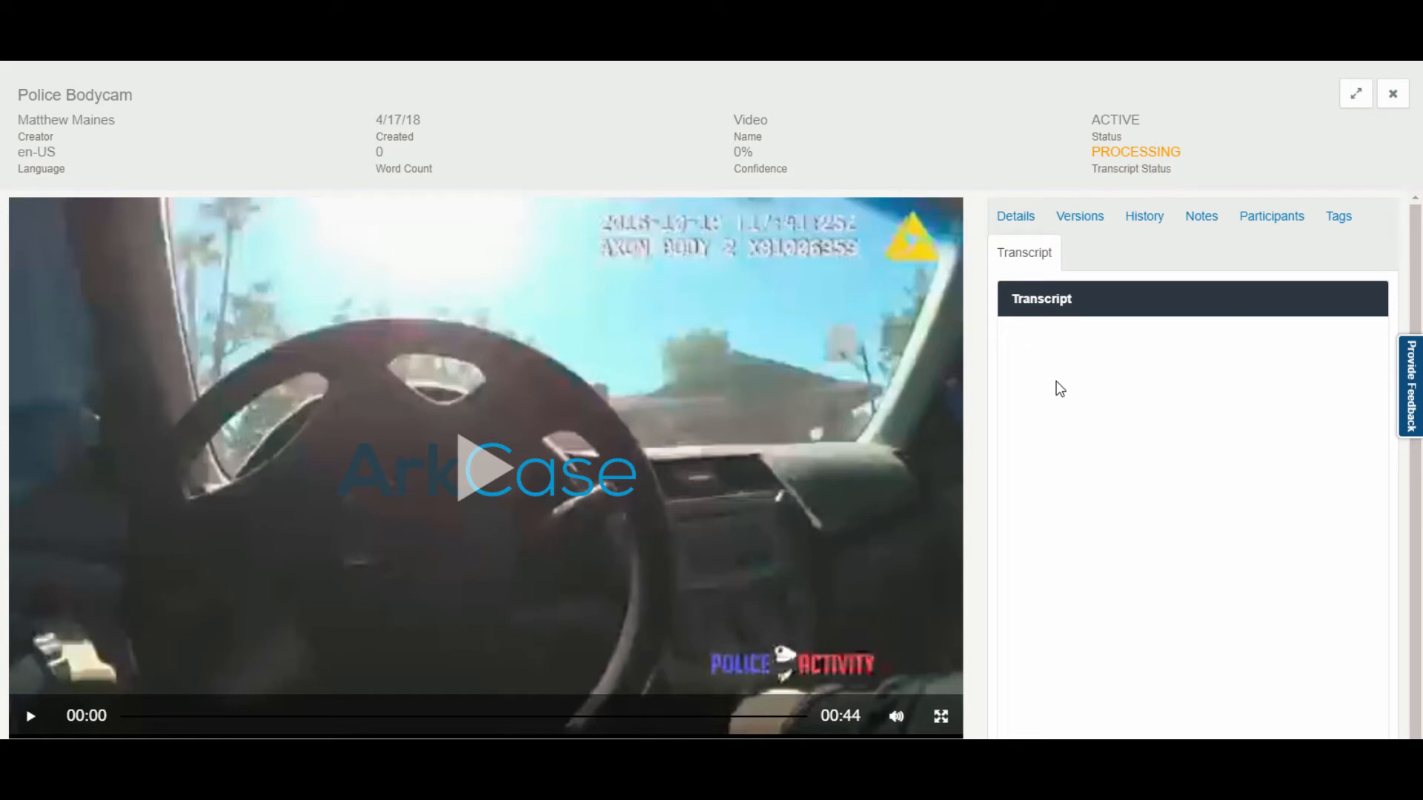
pyautogui.scroll(-3, 1060, 389)
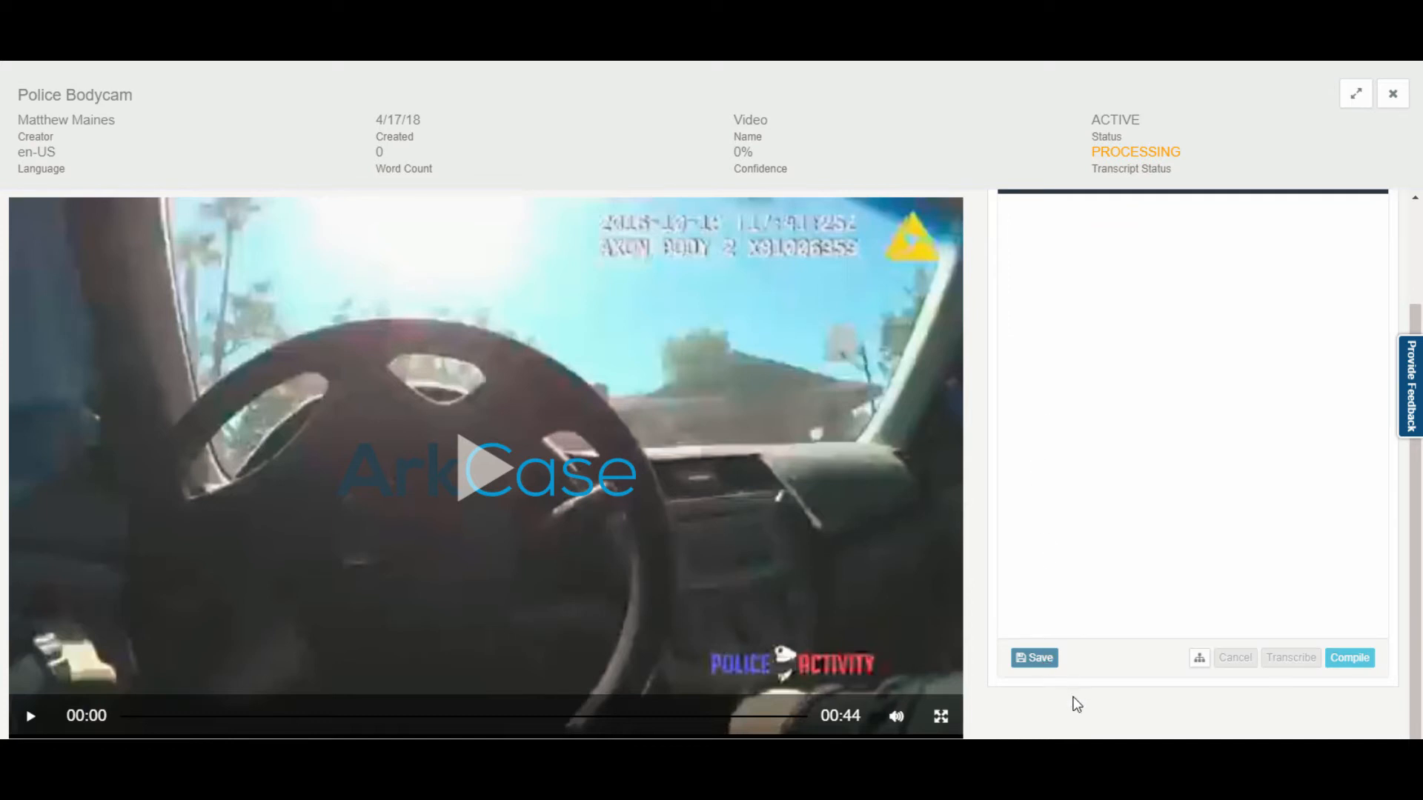
pyautogui.click(1199, 660)
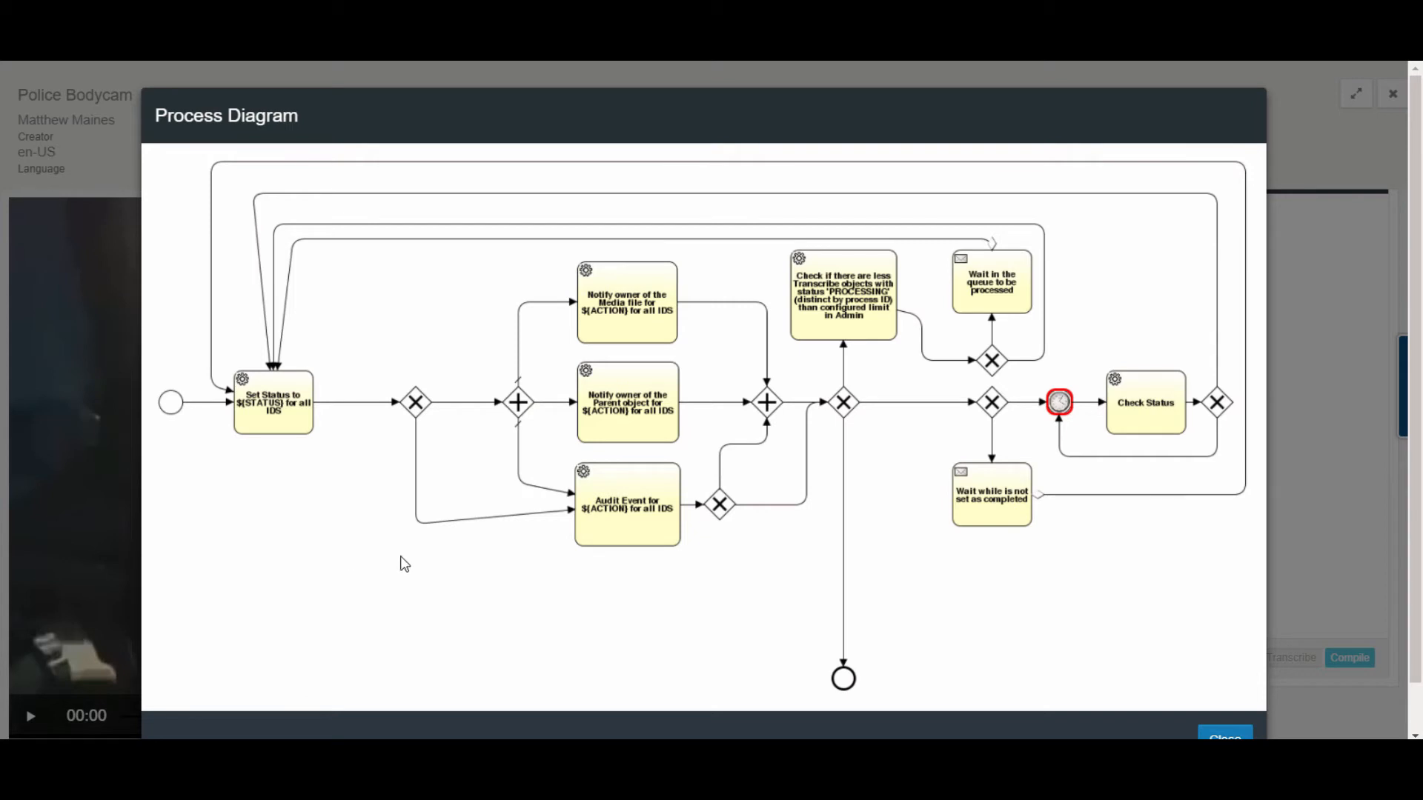
pyautogui.scroll(-1, 1075, 630)
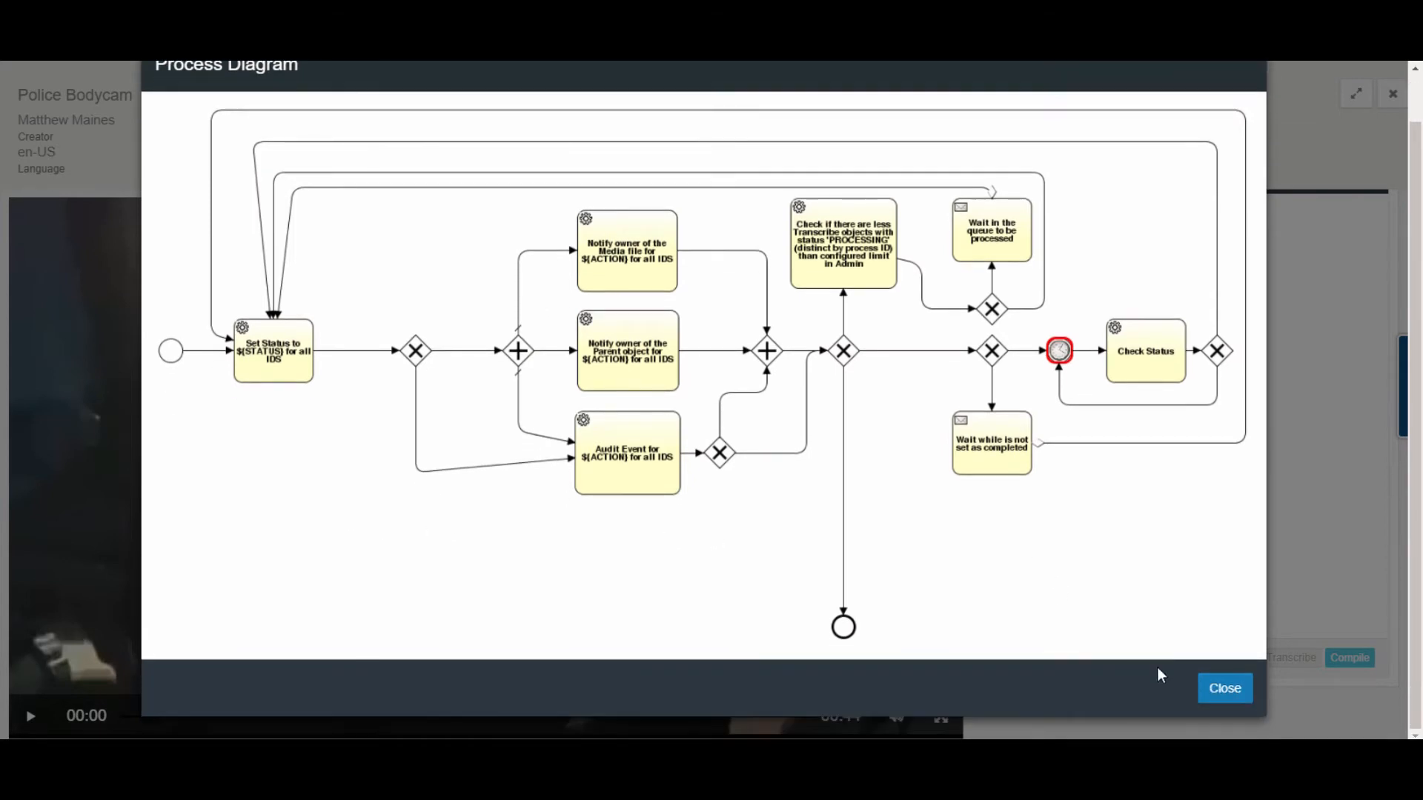
pyautogui.click(1223, 688)
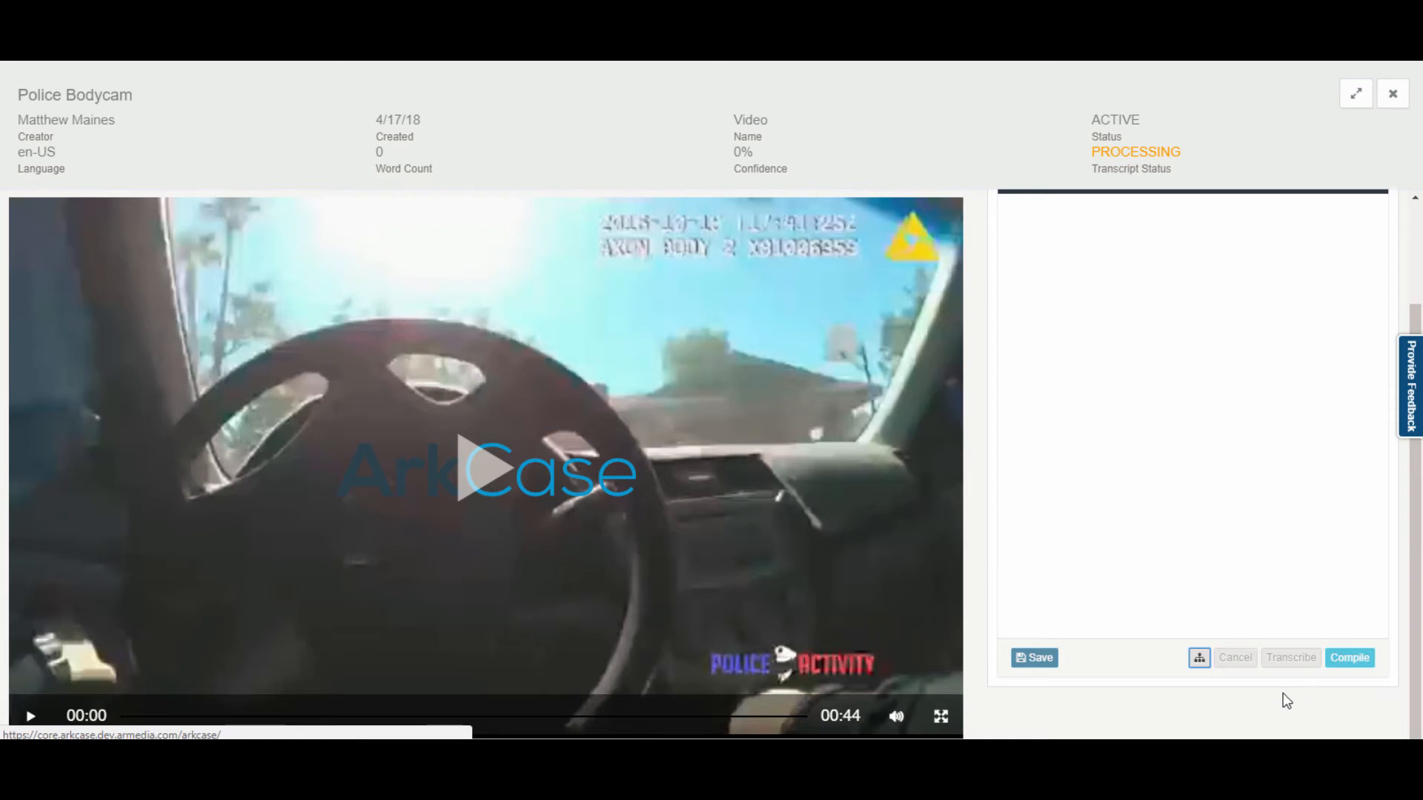
# Step: Upload the Interview - Audio Only .wav into Audio Files and open it in the viewer
pyautogui.scroll(3, 1286, 700)
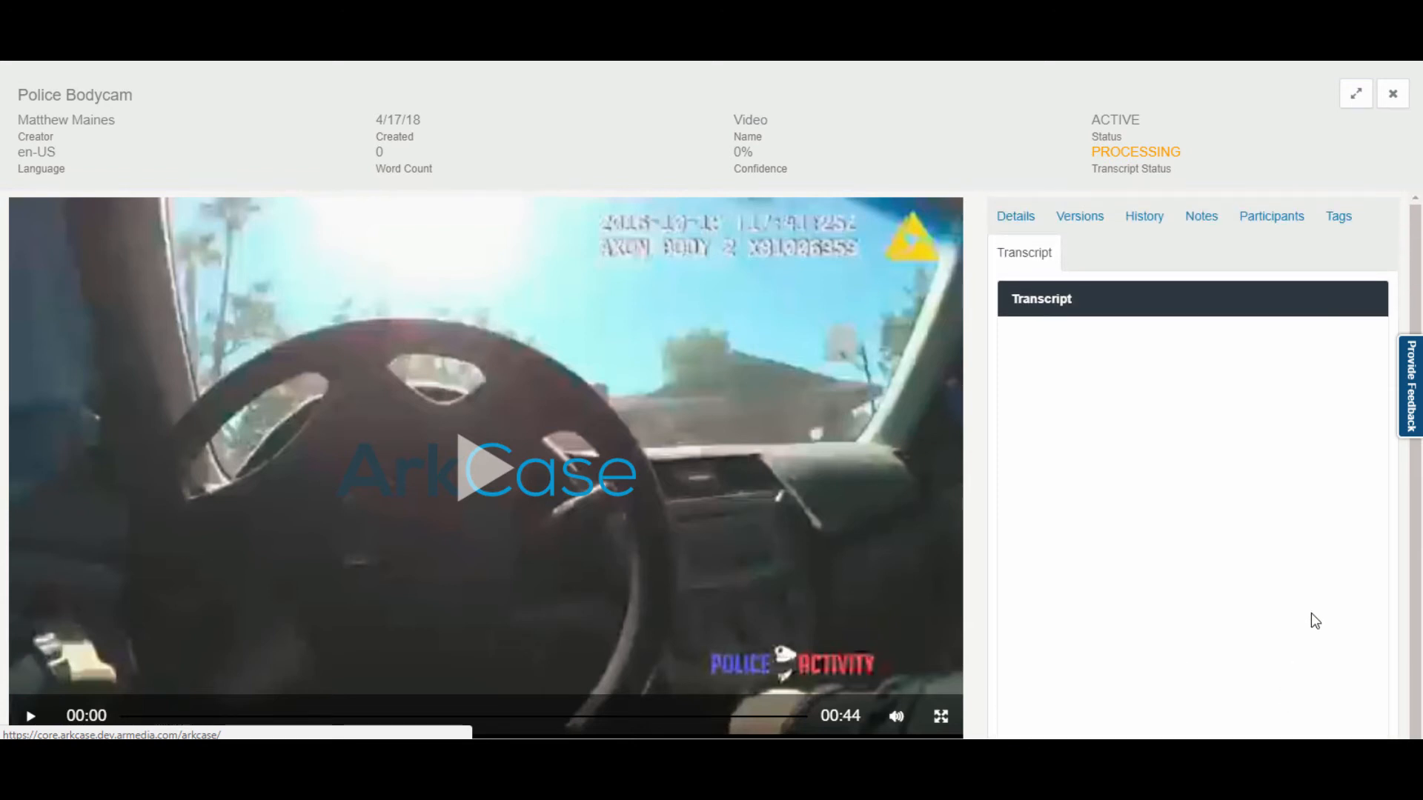
pyautogui.click(1393, 97)
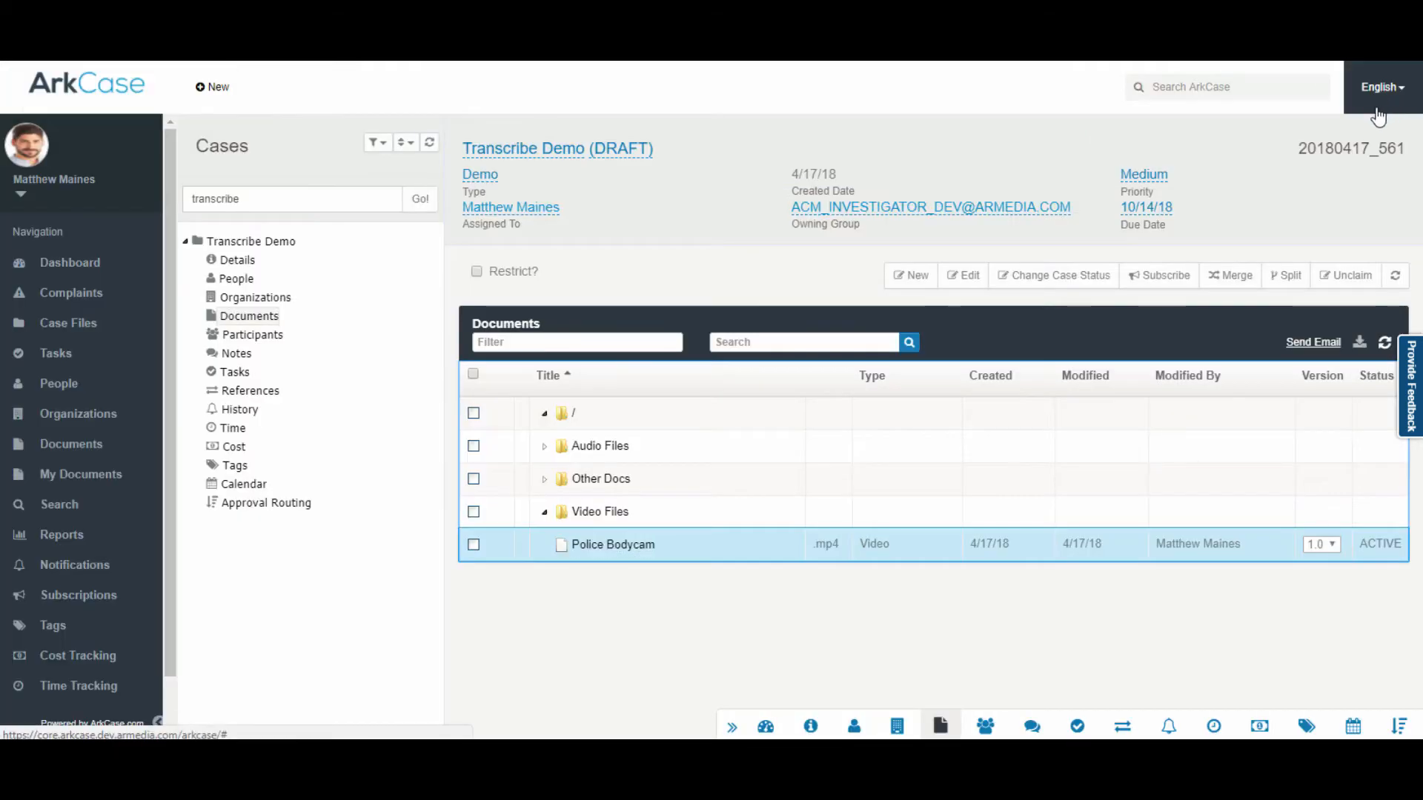
pyautogui.rightClick(602, 453)
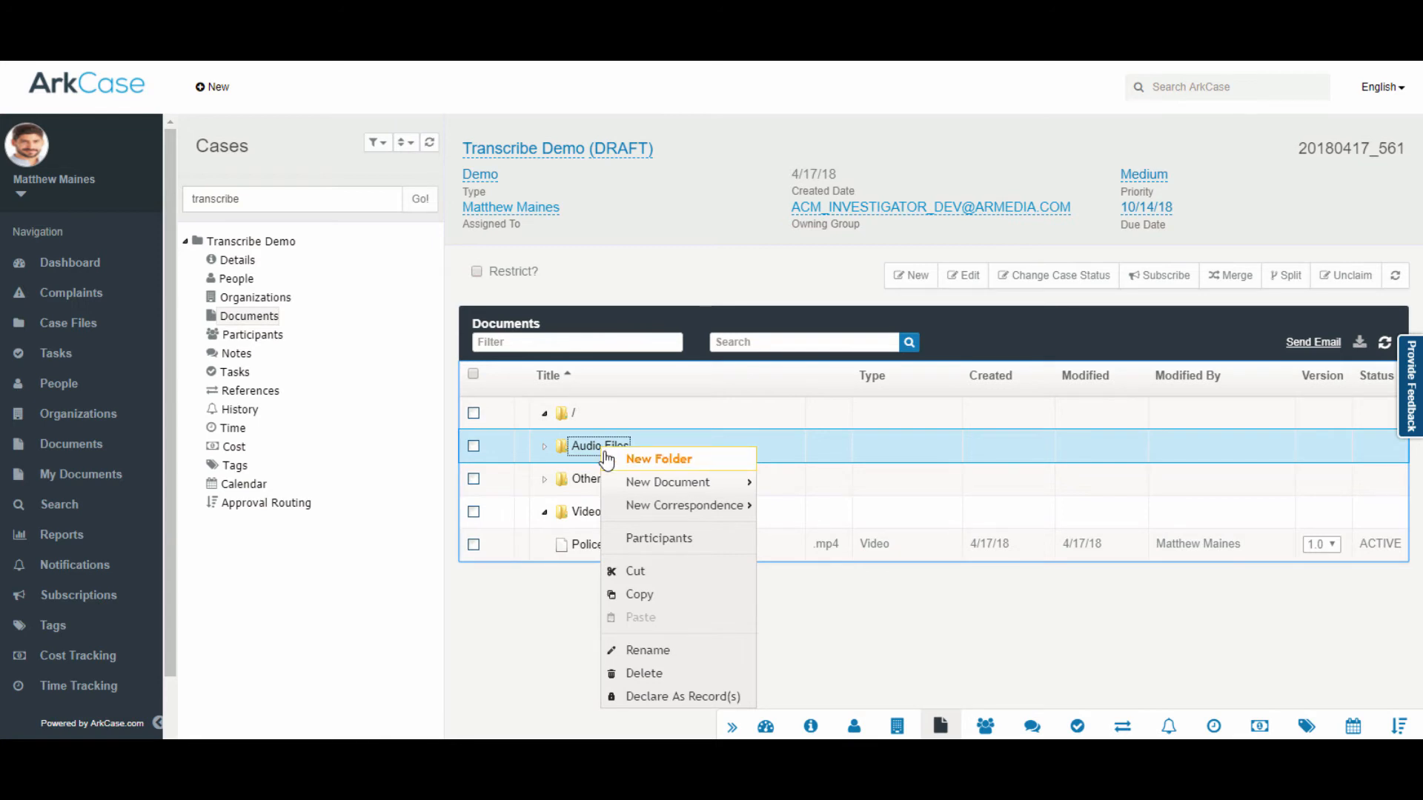
pyautogui.moveTo(614, 485)
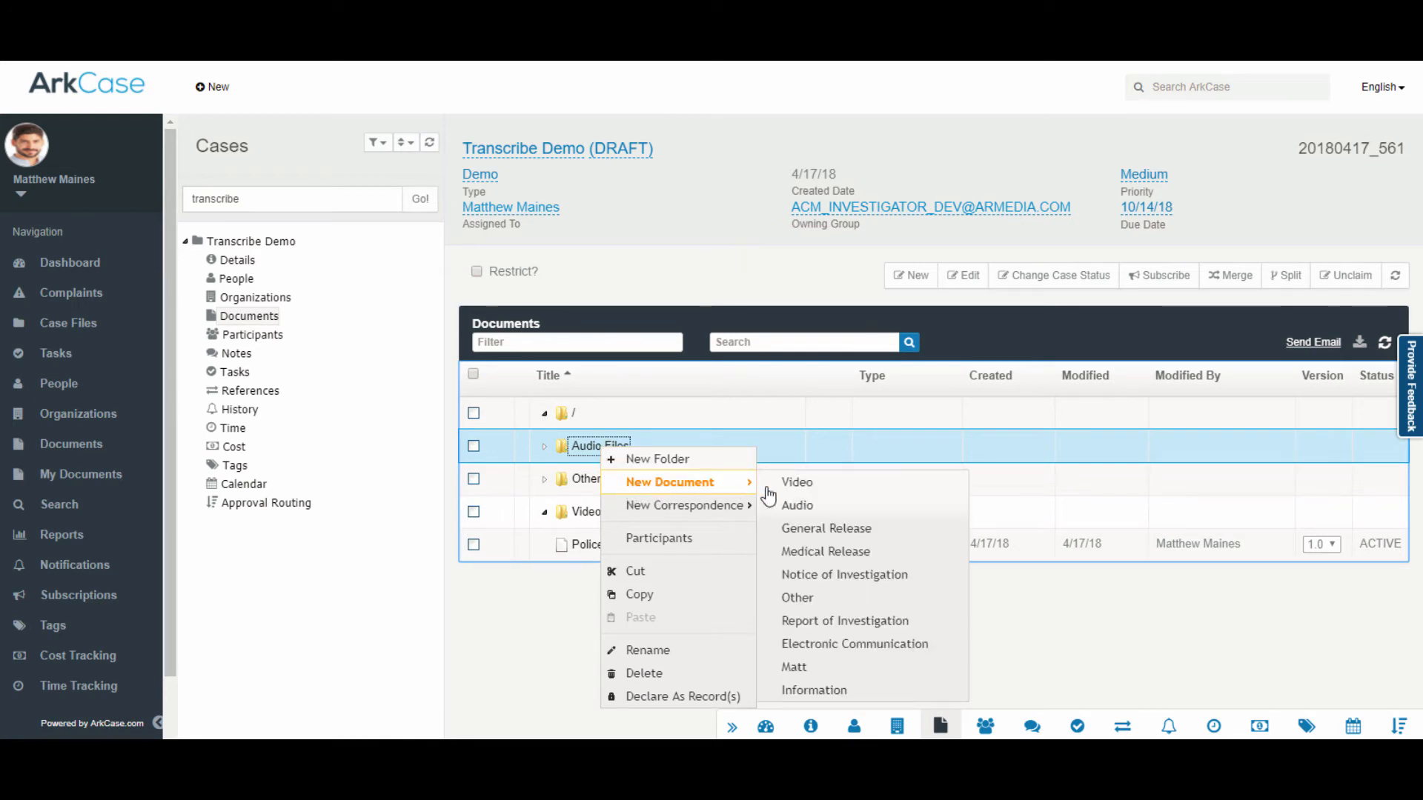
pyautogui.click(795, 504)
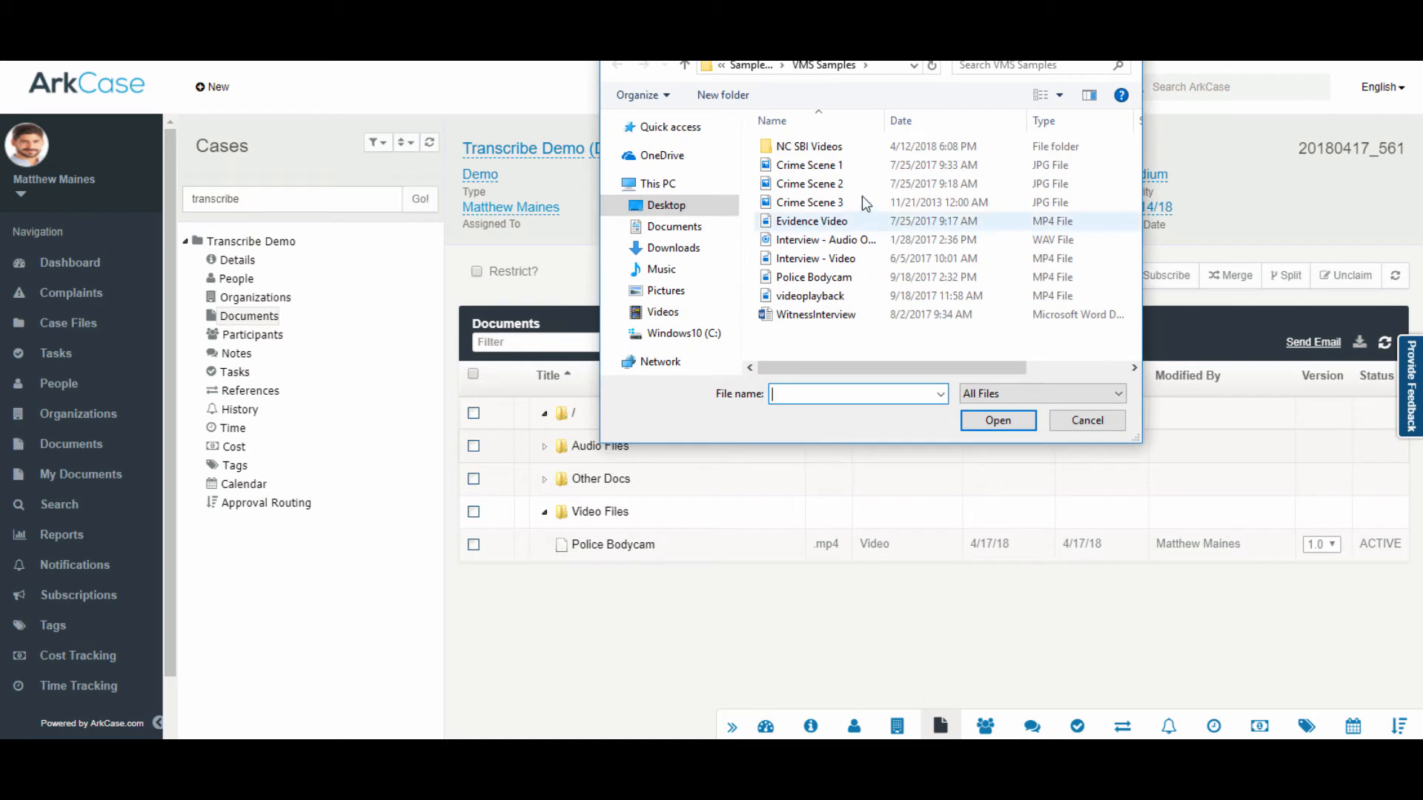
pyautogui.doubleClick(828, 147)
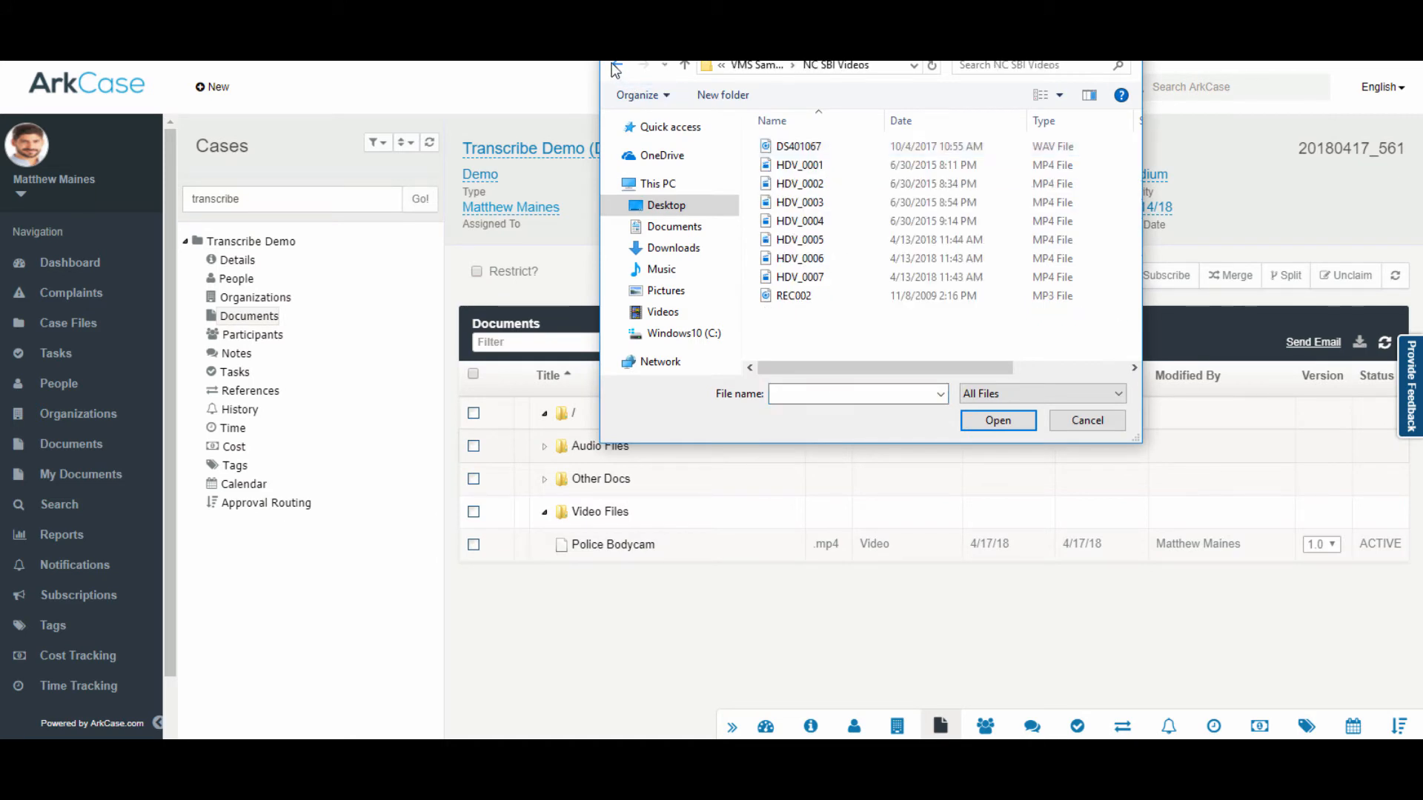
pyautogui.click(616, 66)
pyautogui.doubleClick(816, 239)
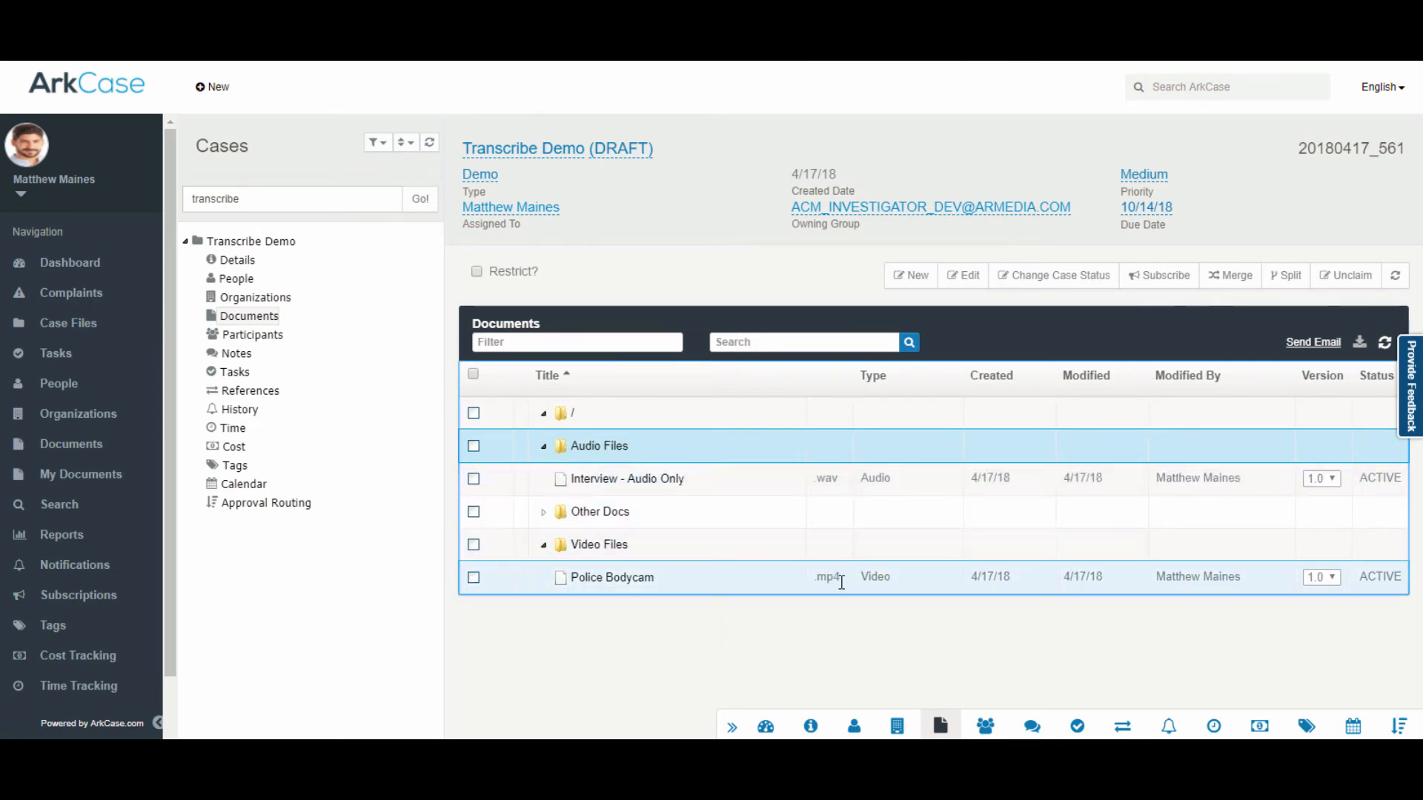
pyautogui.click(655, 480)
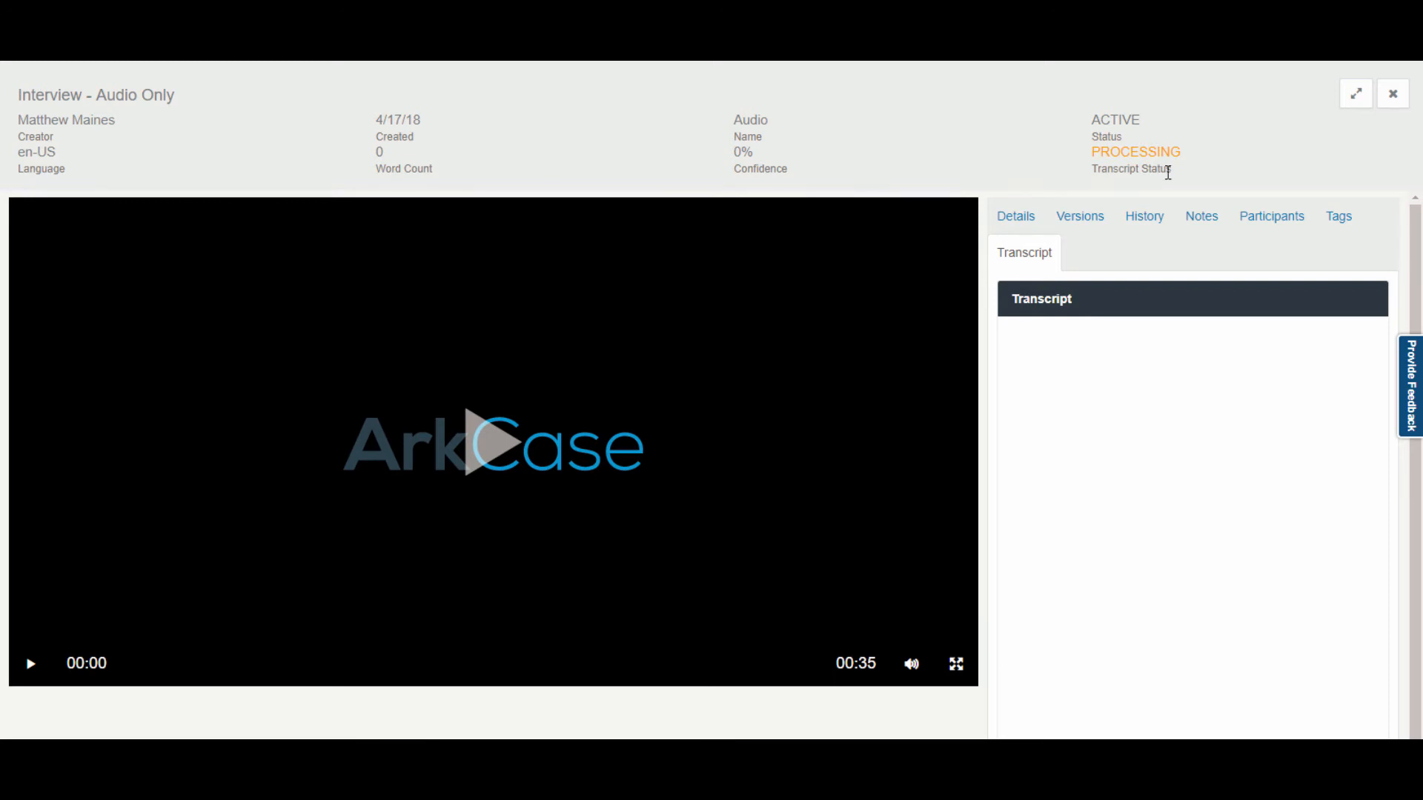
# Step: Play and then pause the Interview - Audio Only recording
pyautogui.click(496, 462)
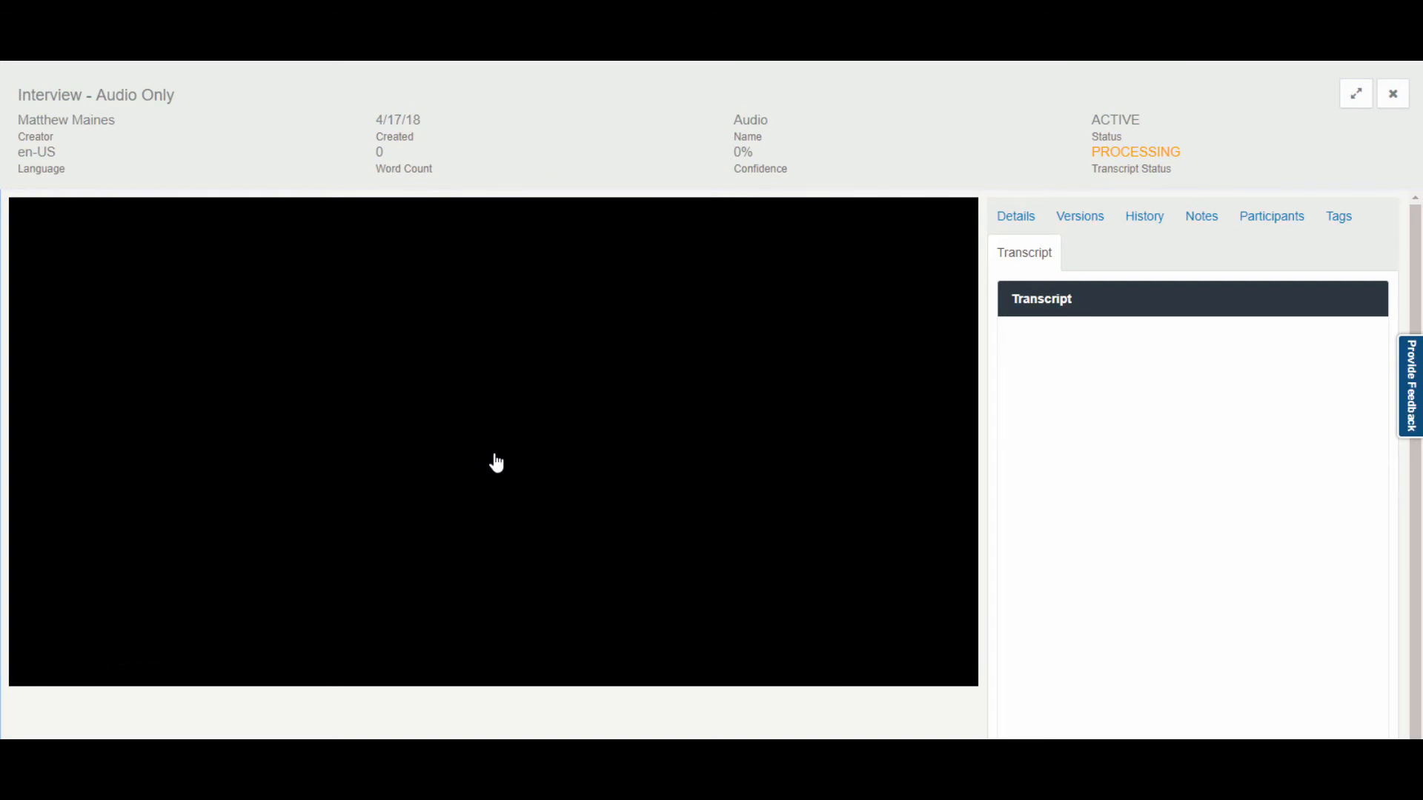
pyautogui.click(497, 462)
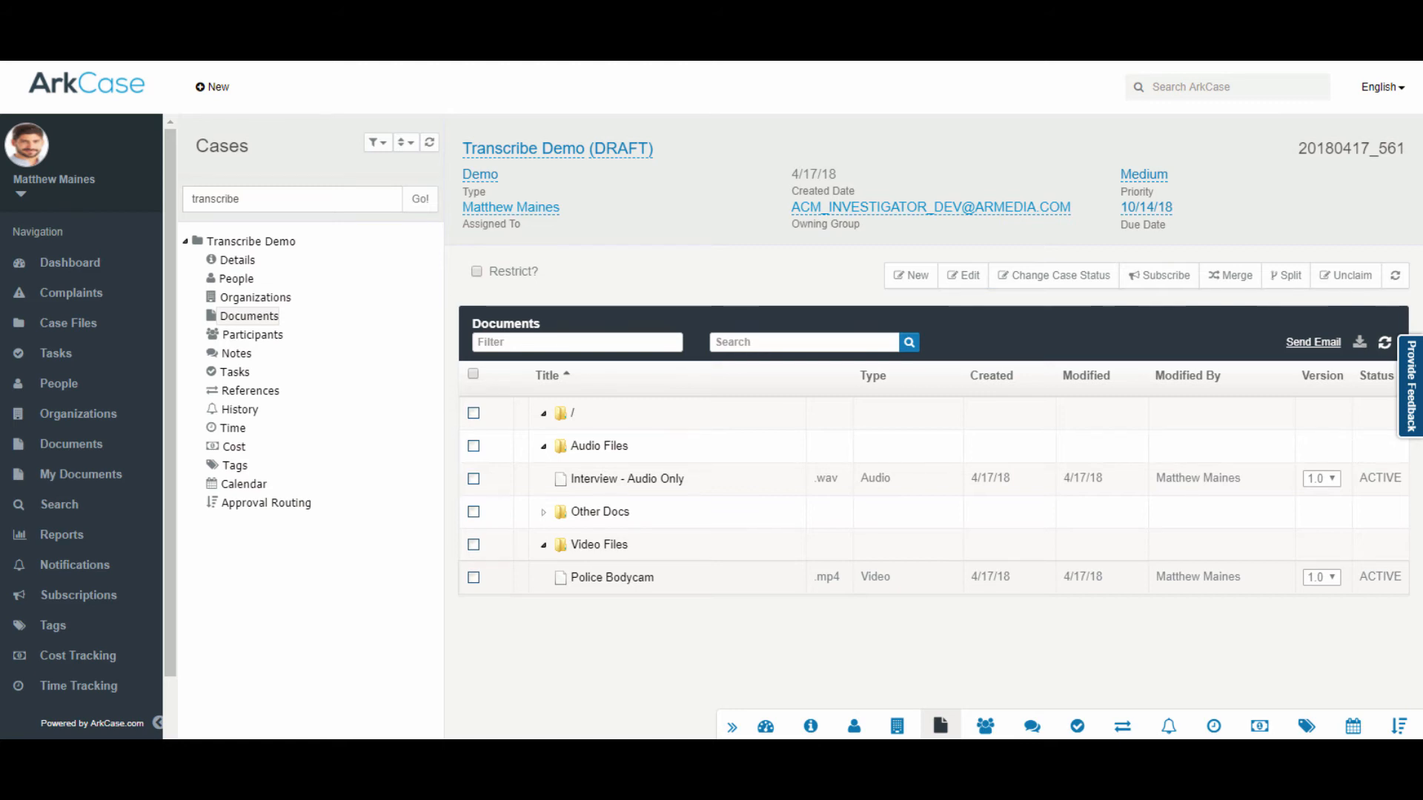
# Step: Open the Police Bodycam video and play it from the 00:40 transcript line
pyautogui.click(587, 582)
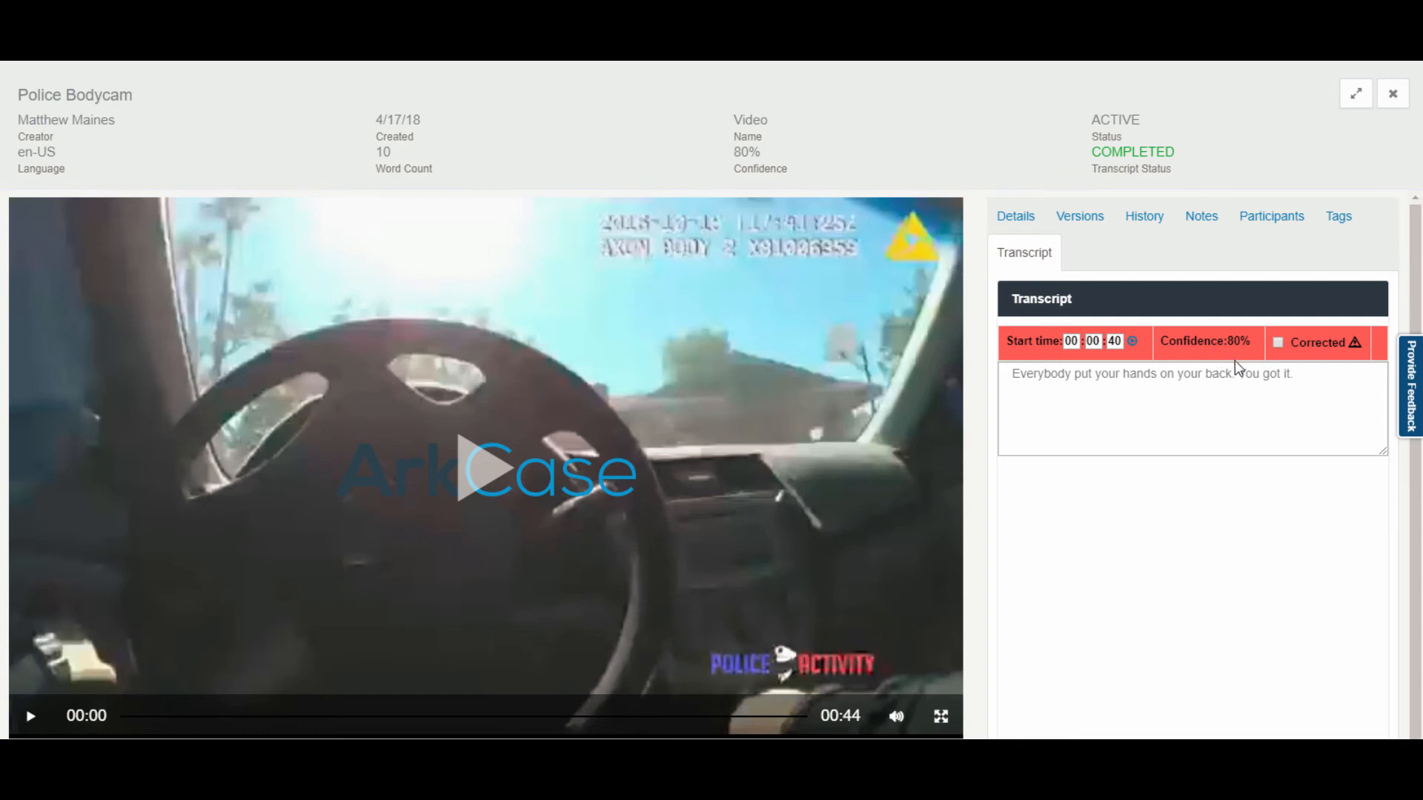
pyautogui.click(1133, 342)
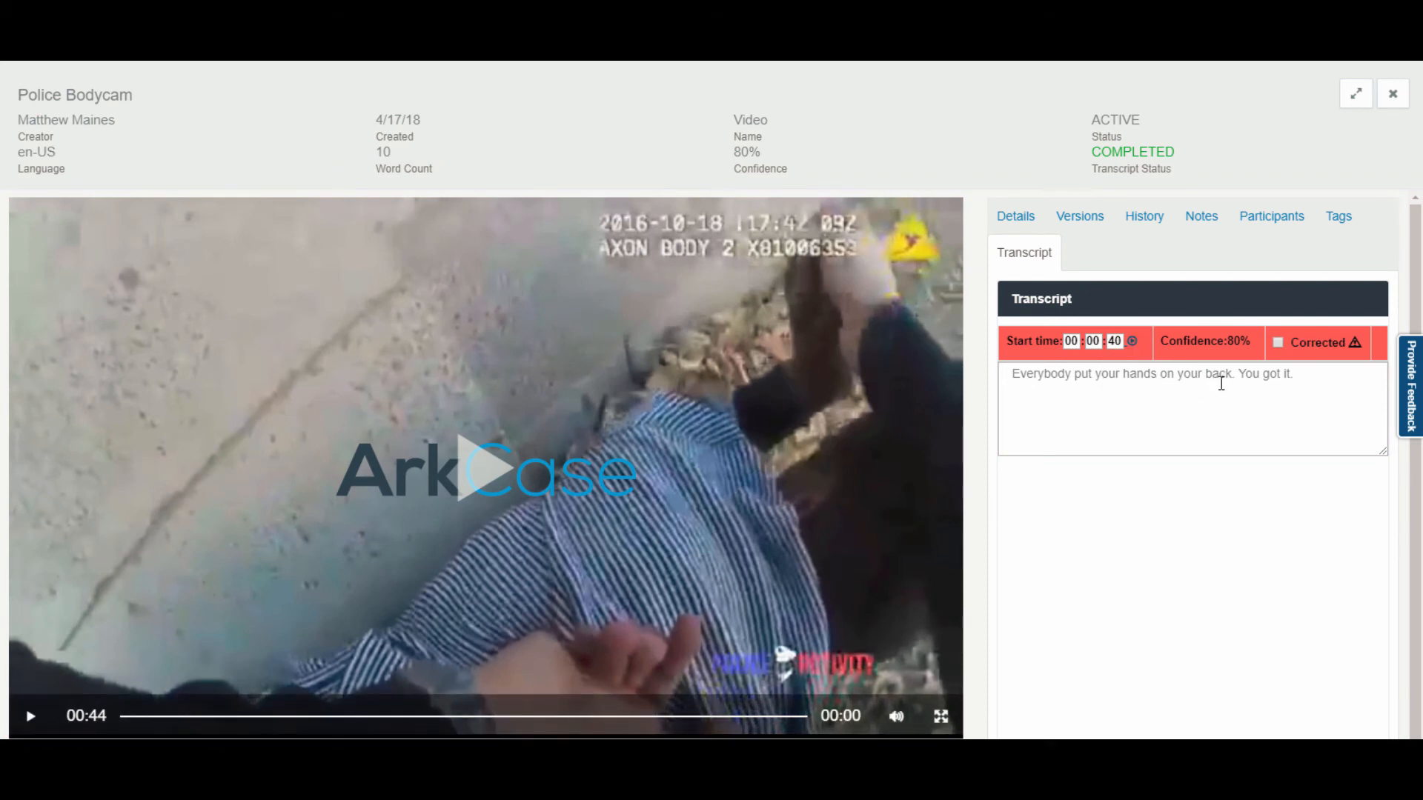
# Step: Mark the bodycam transcript line Corrected and change it to 'Put your hands behind your back.'
pyautogui.click(1284, 374)
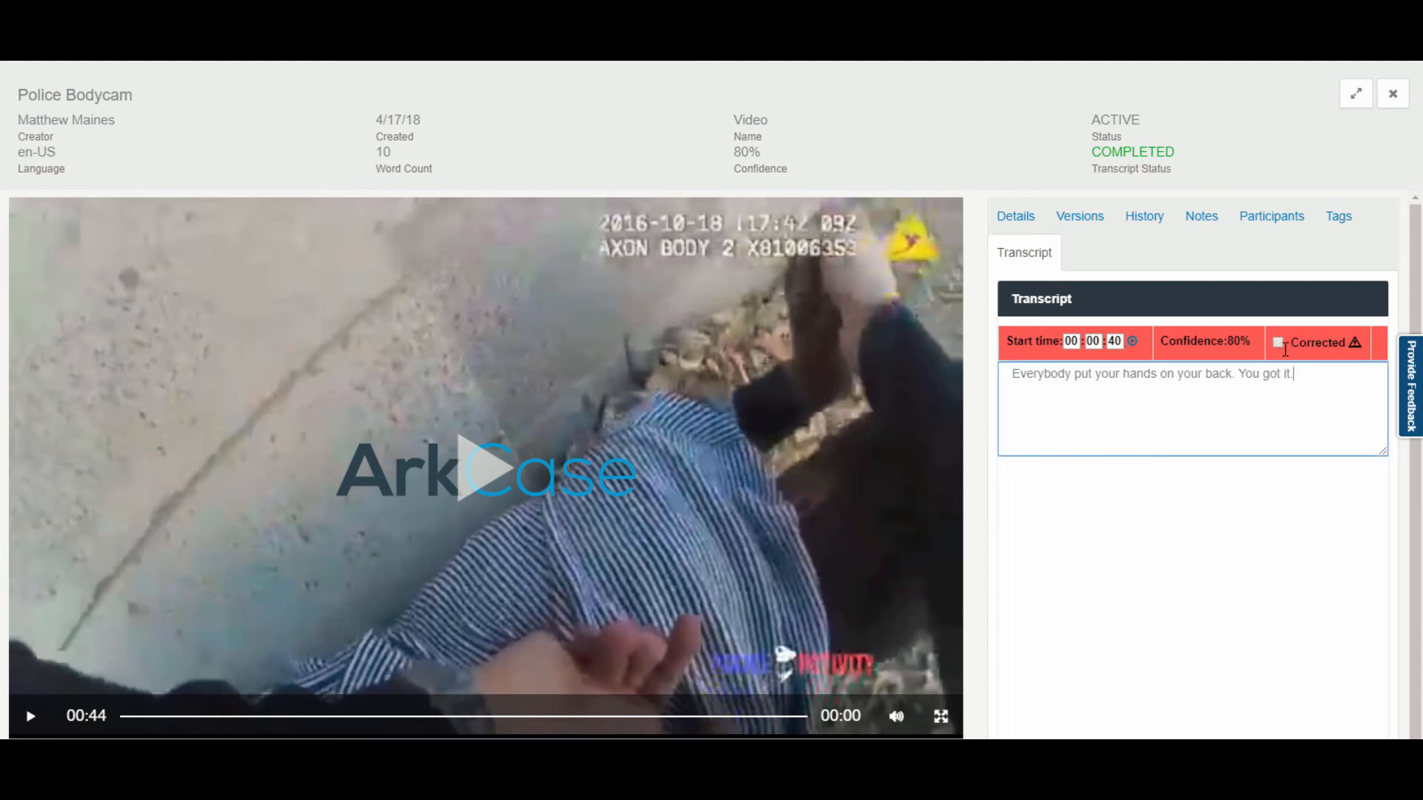
pyautogui.click(1279, 344)
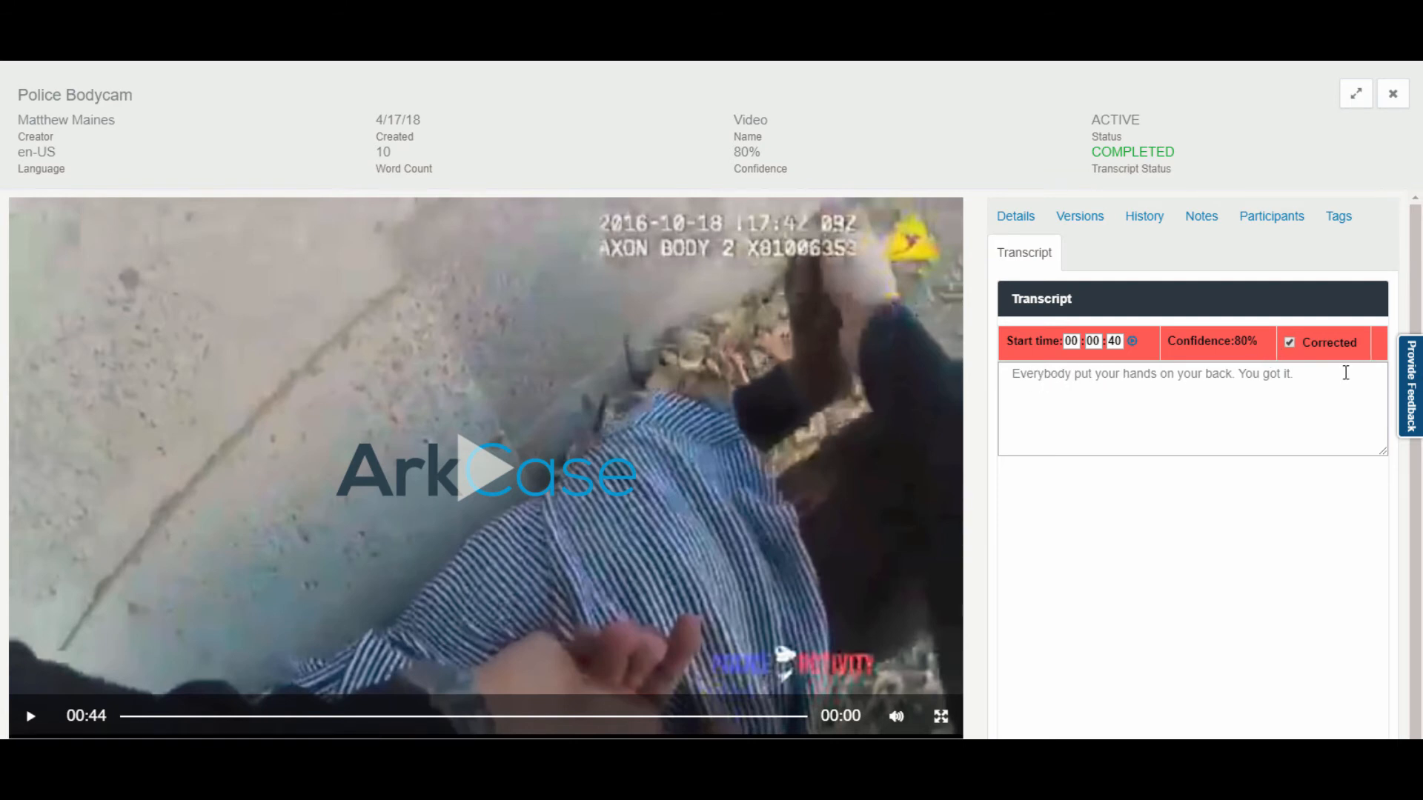
pyautogui.moveTo(1347, 375); pyautogui.dragTo(726, 380)
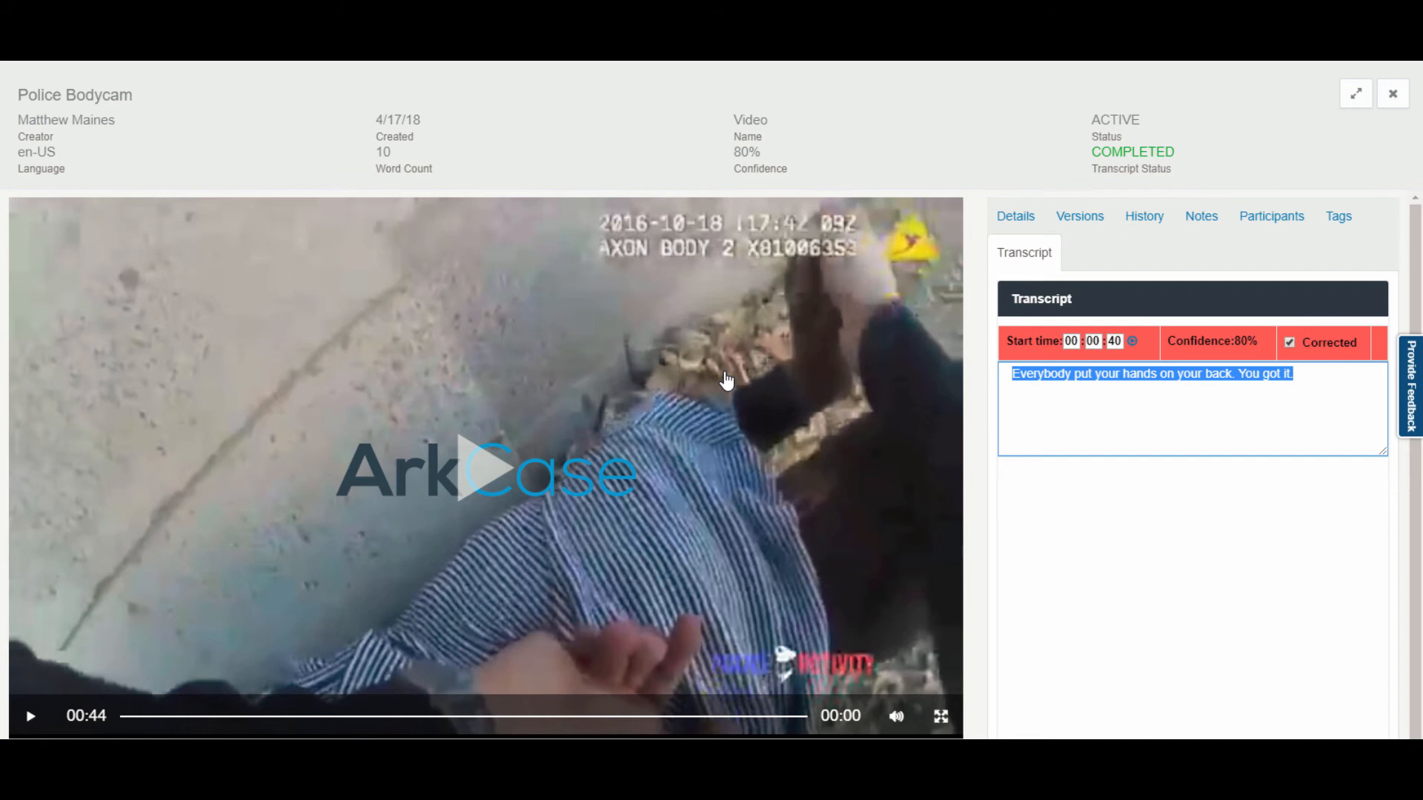
pyautogui.write('PO')
pyautogui.press('BackSpace')
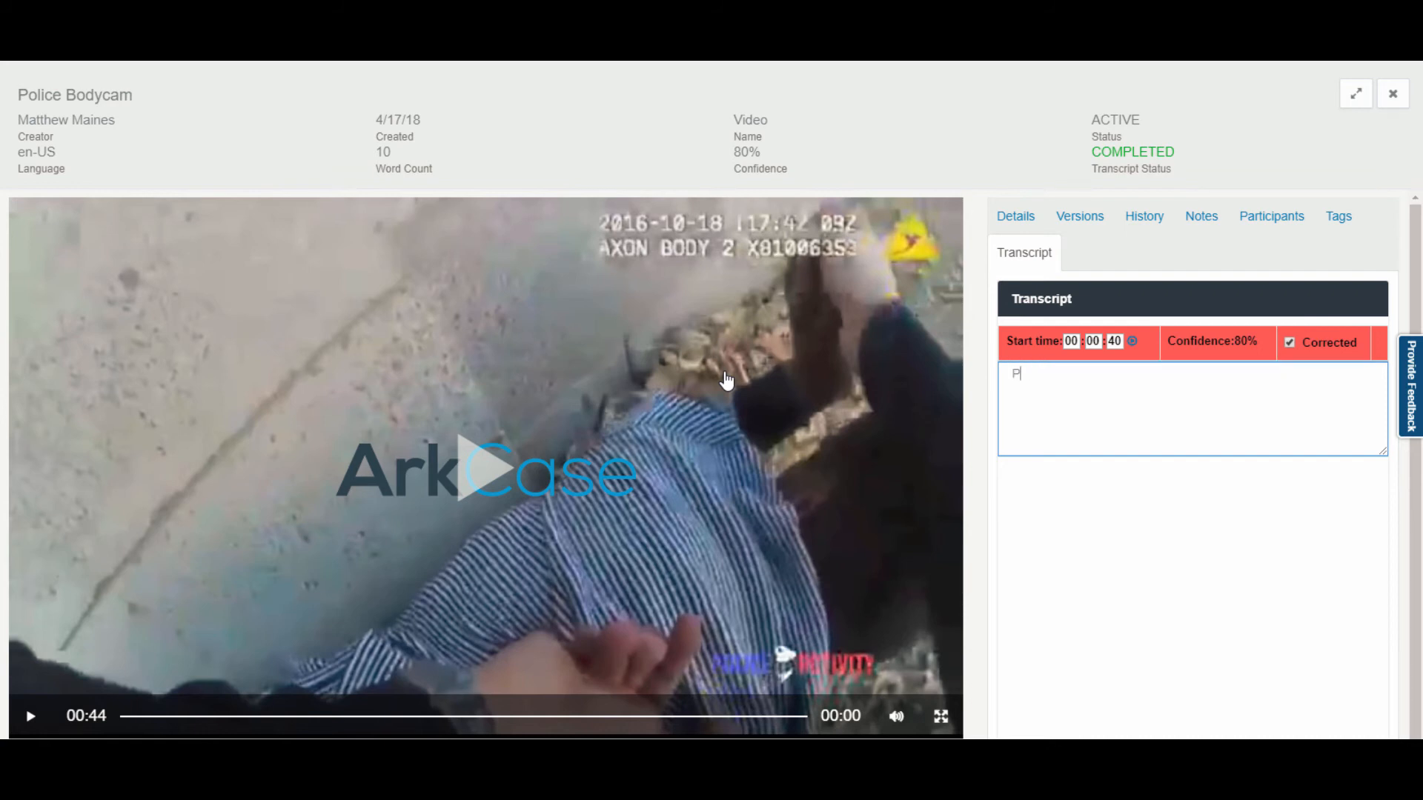
pyautogui.write('ut your hands behind your back')
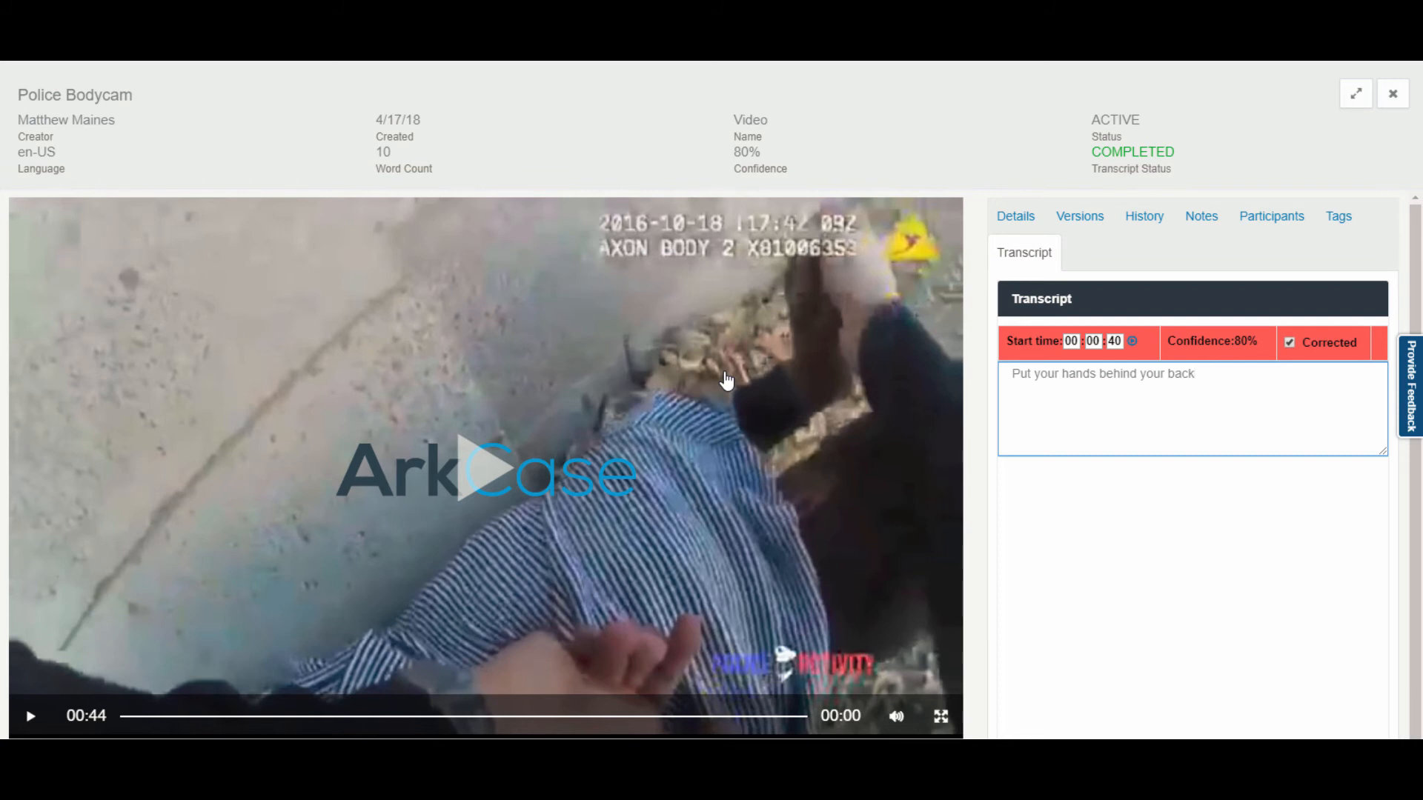
pyautogui.write('.')
# Step: Save the corrected transcript line and close the bodycam viewer
pyautogui.scroll(-2, 1179, 524)
pyautogui.click(1043, 658)
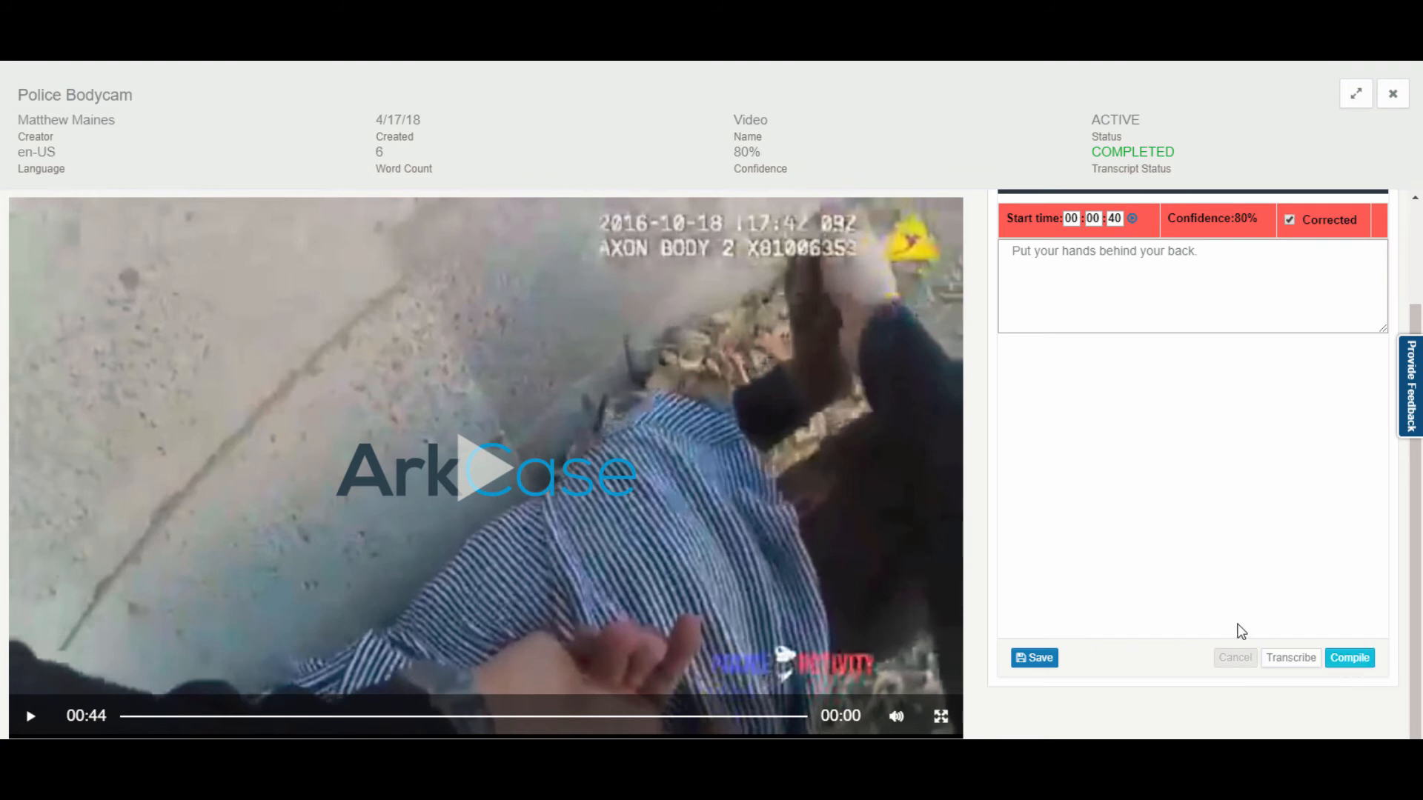
pyautogui.scroll(2, 1236, 629)
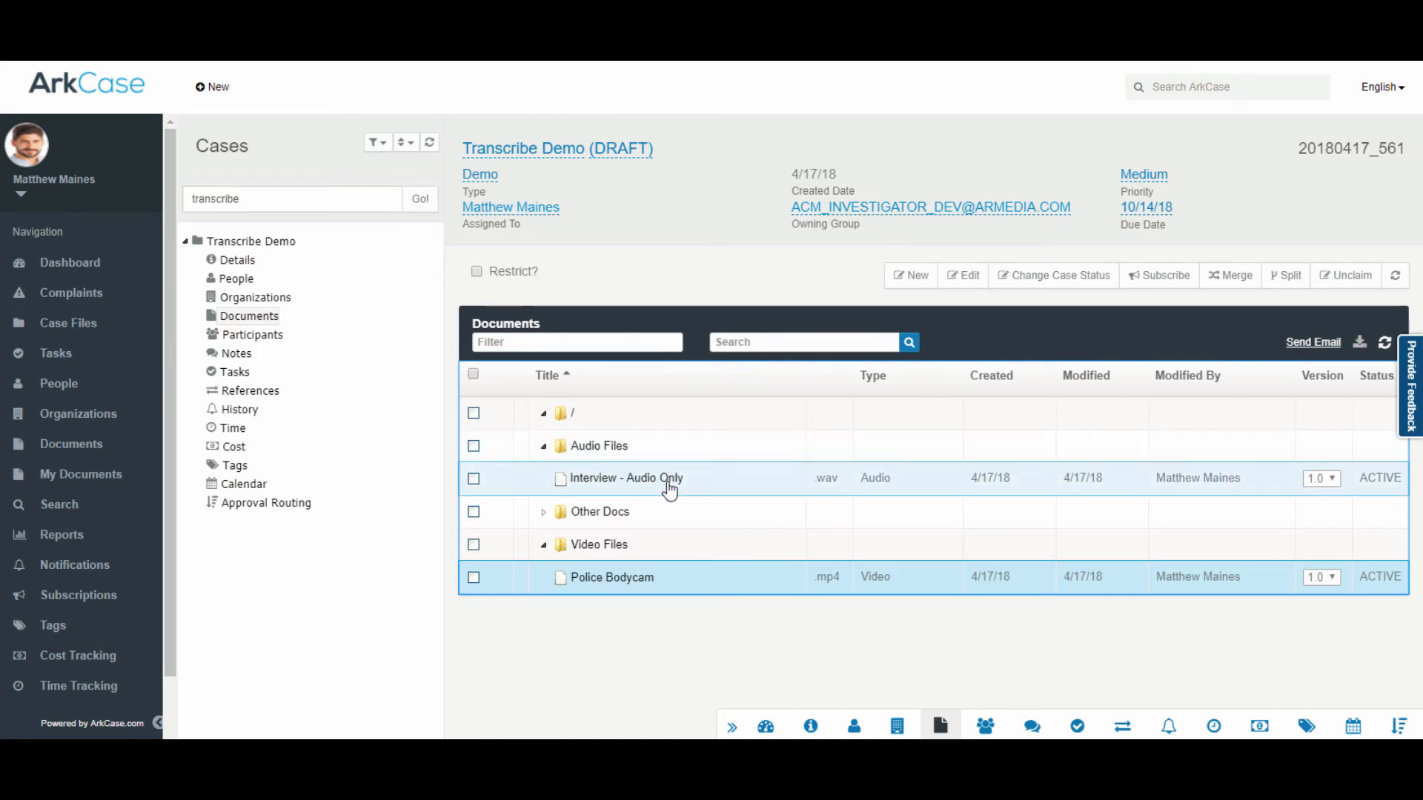
pyautogui.click(671, 486)
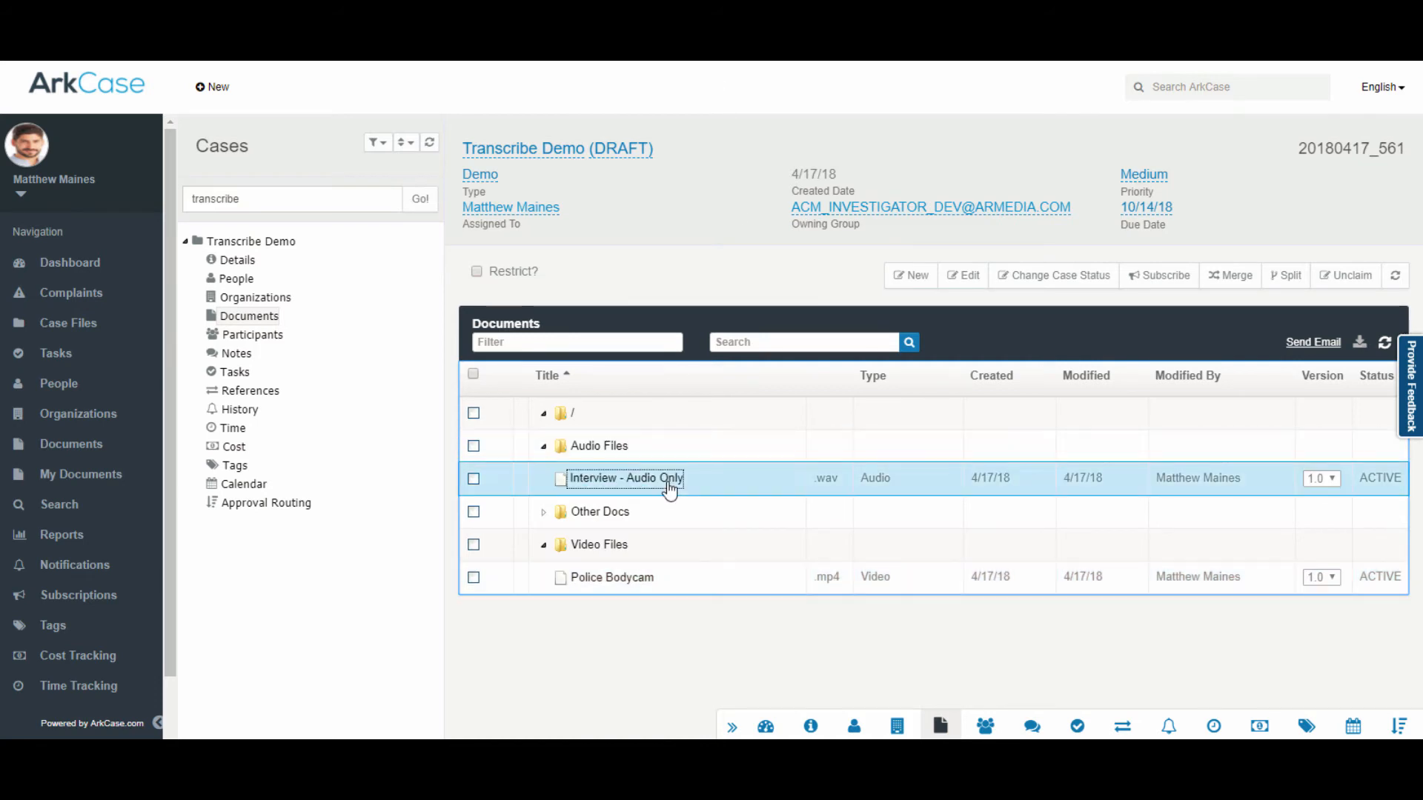
# Step: Open Interview - Audio Only, review its transcript entries, and play from 00:00:11
pyautogui.click(670, 485)
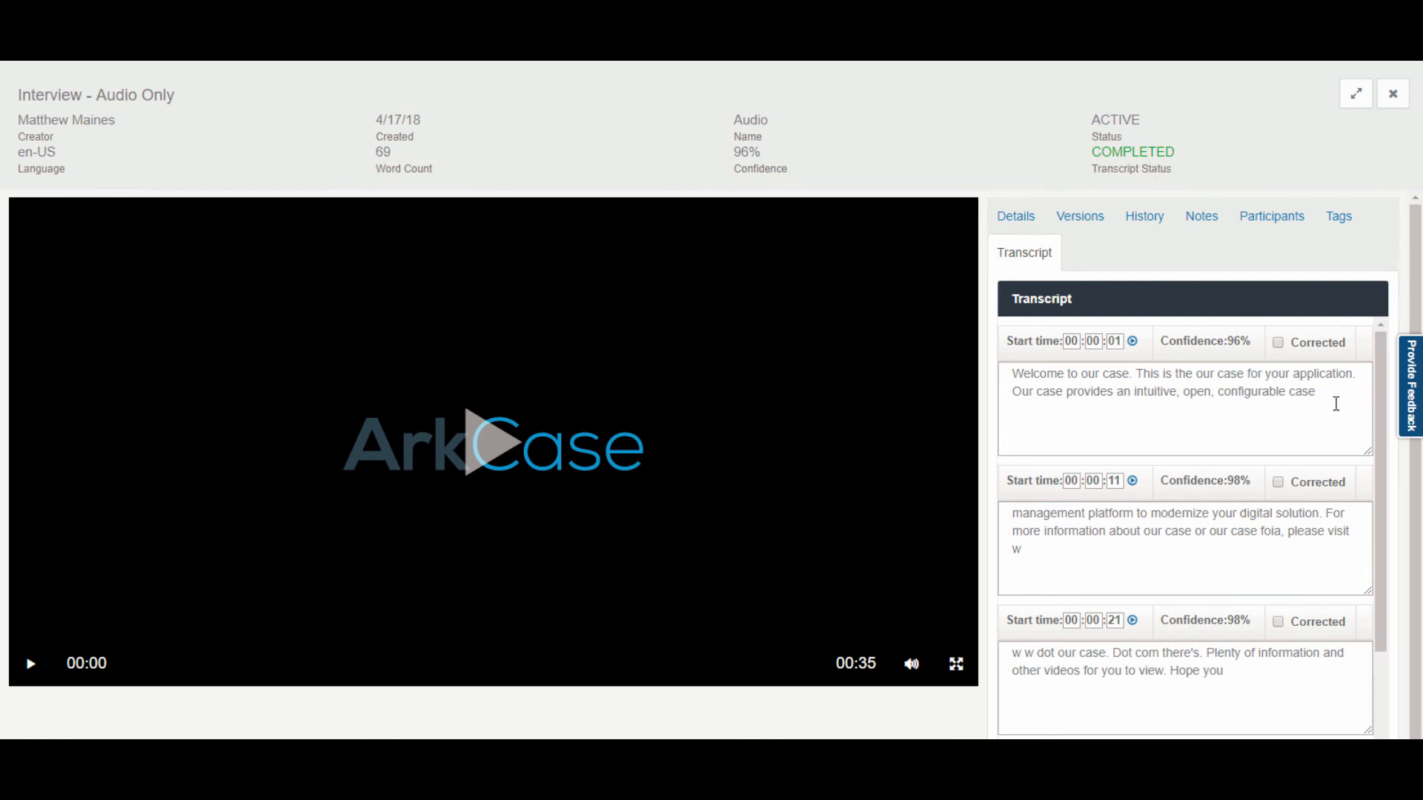
pyautogui.scroll(-2, 1360, 470)
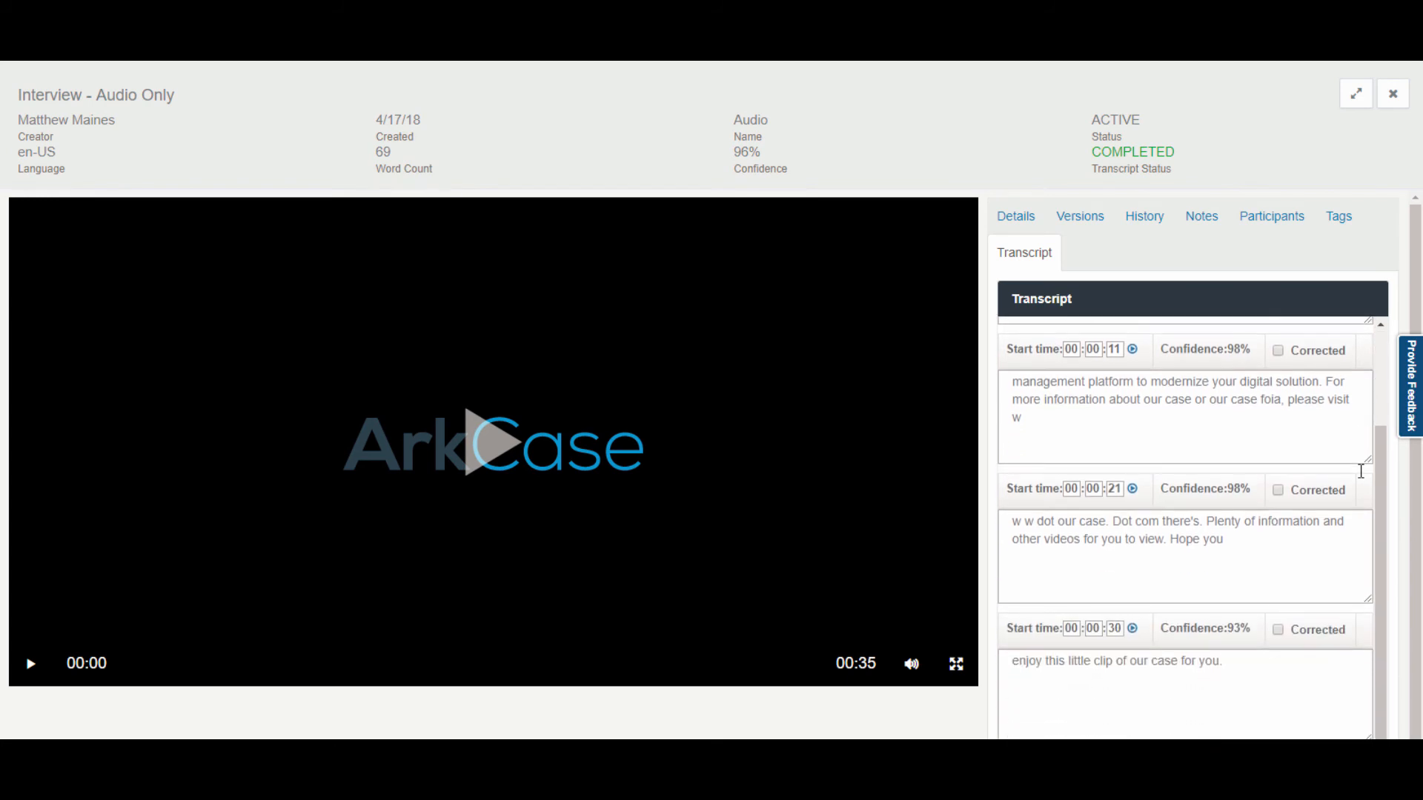
pyautogui.scroll(2, 1361, 471)
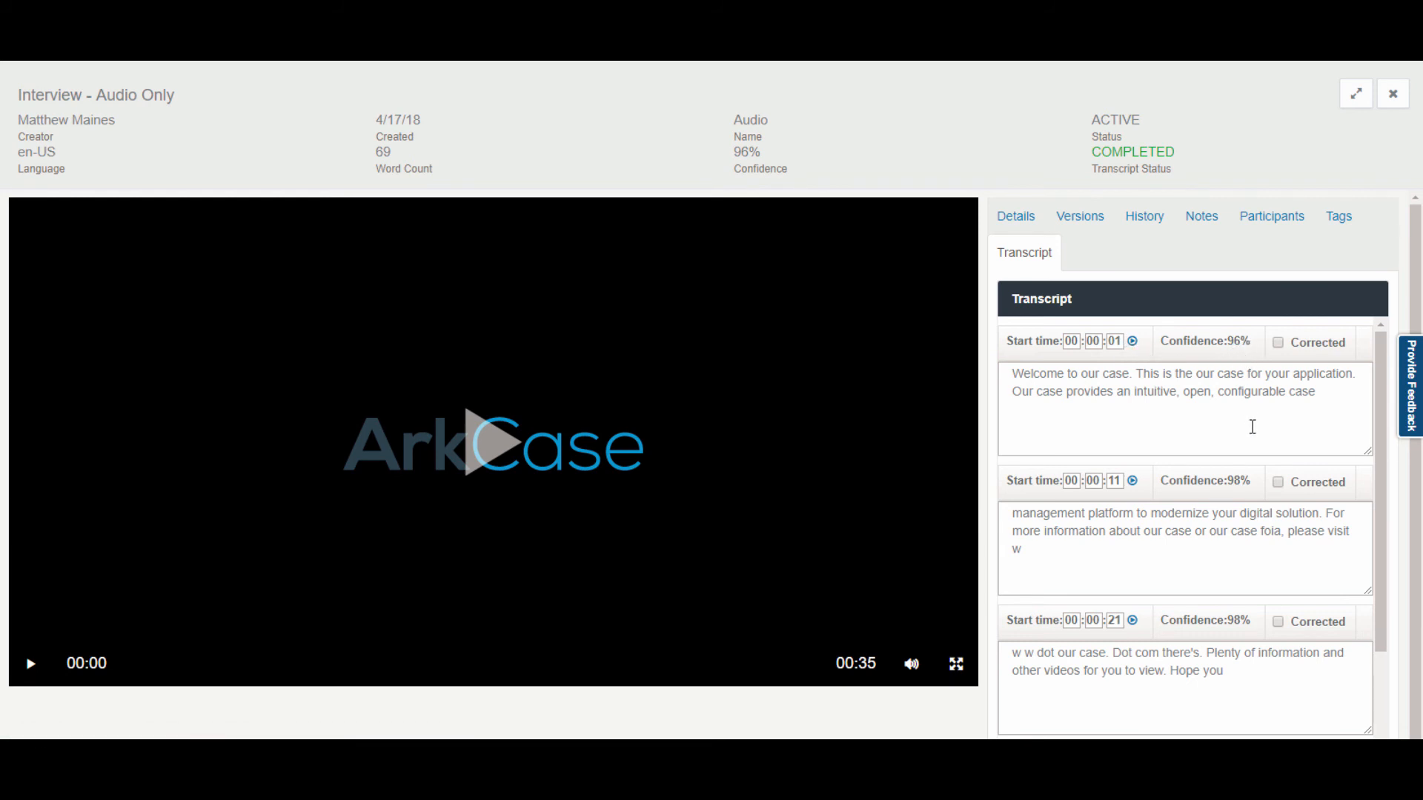
pyautogui.scroll(-2, 1251, 426)
pyautogui.scroll(-2, 1251, 435)
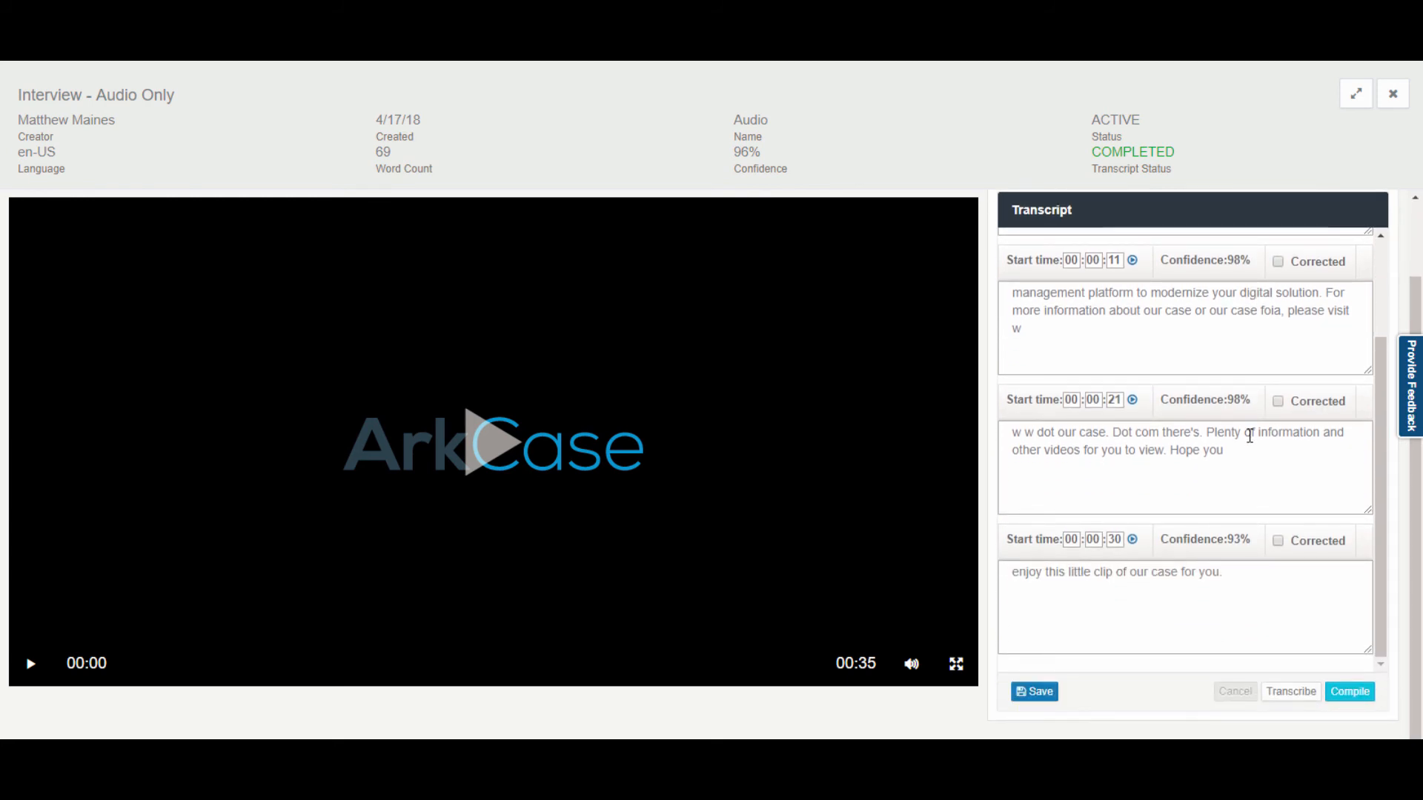
pyautogui.scroll(-1, 1249, 435)
pyautogui.scroll(1, 1249, 436)
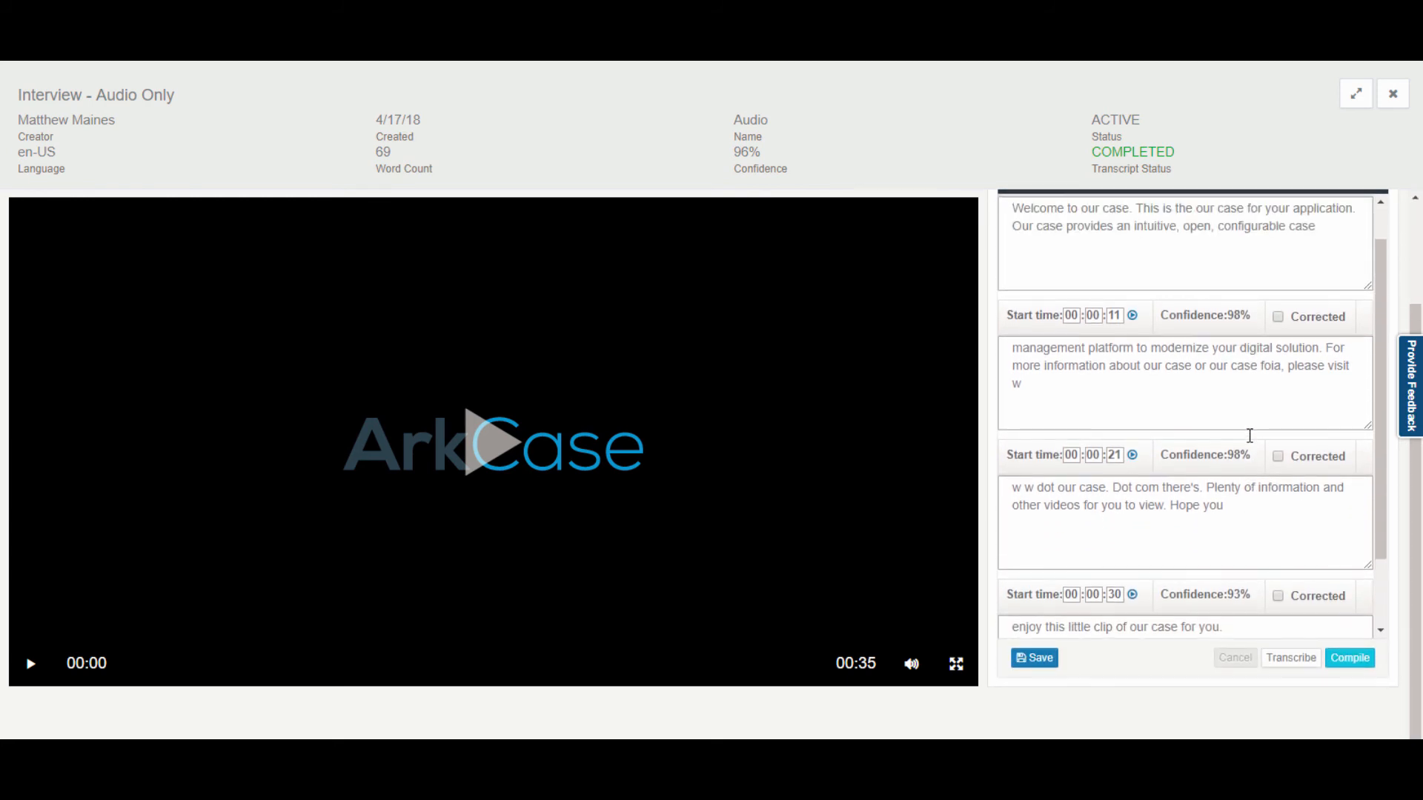
pyautogui.scroll(1, 1250, 436)
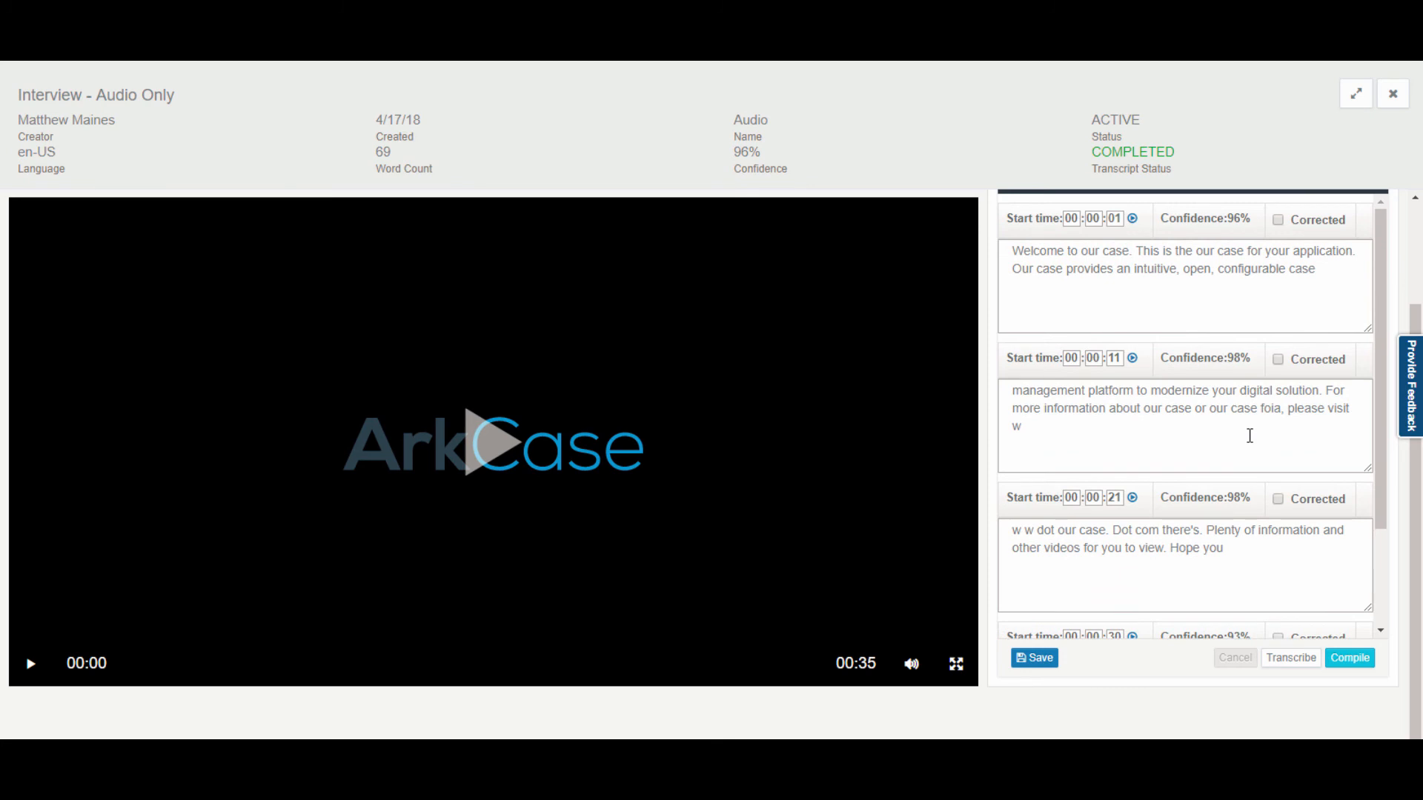
pyautogui.click(1132, 361)
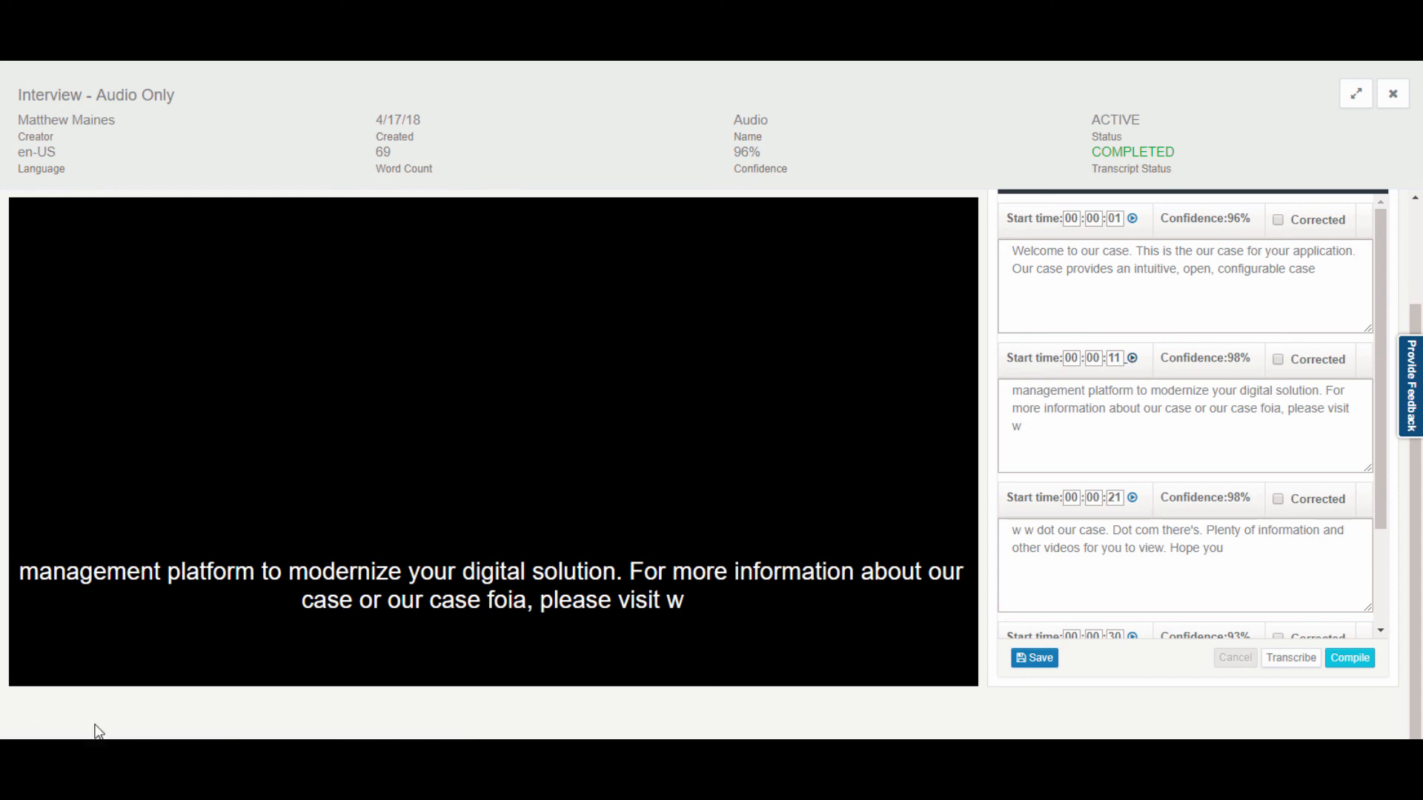
# Step: Compile the interview transcript into Interview - Audio Only_v1.0 .docx and return to Documents
pyautogui.click(30, 664)
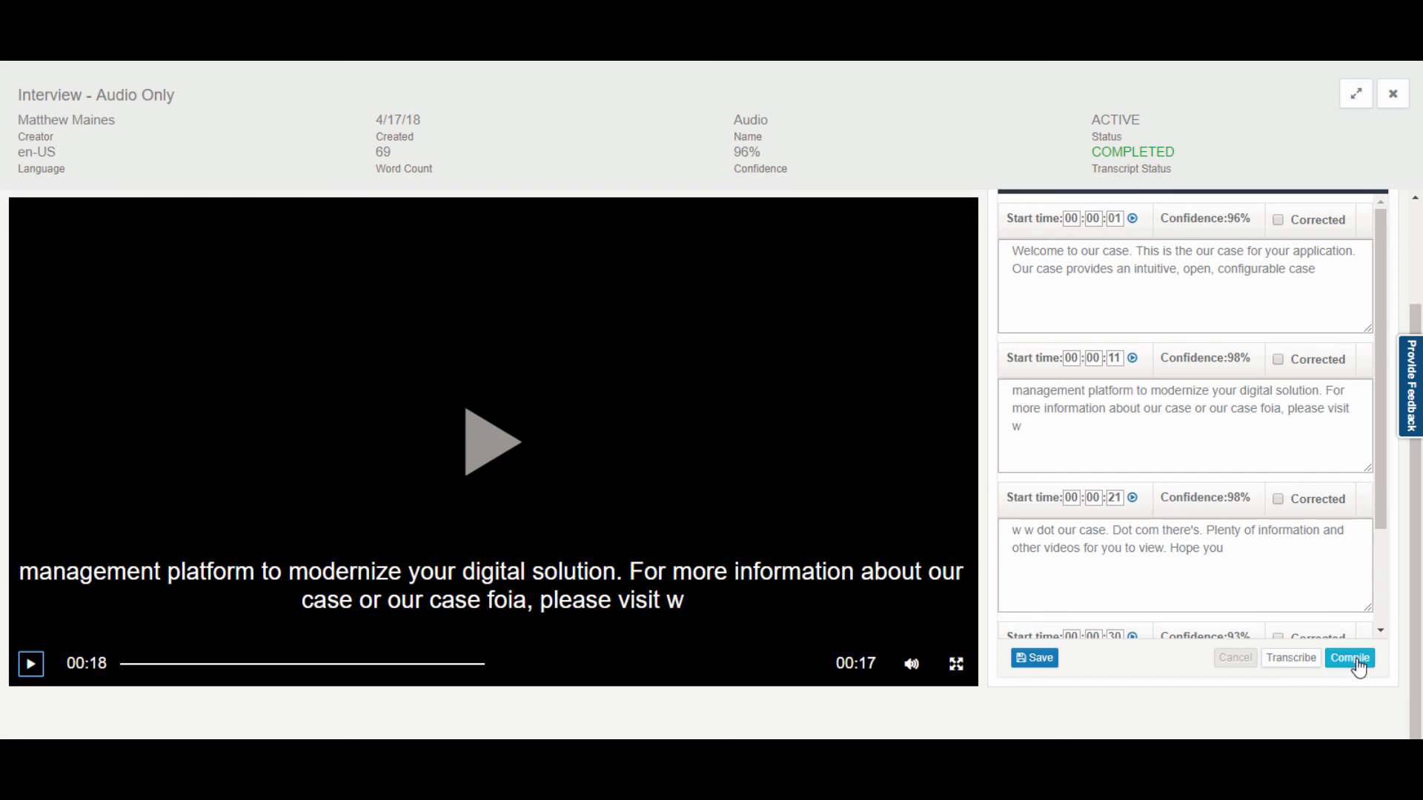
pyautogui.click(1356, 660)
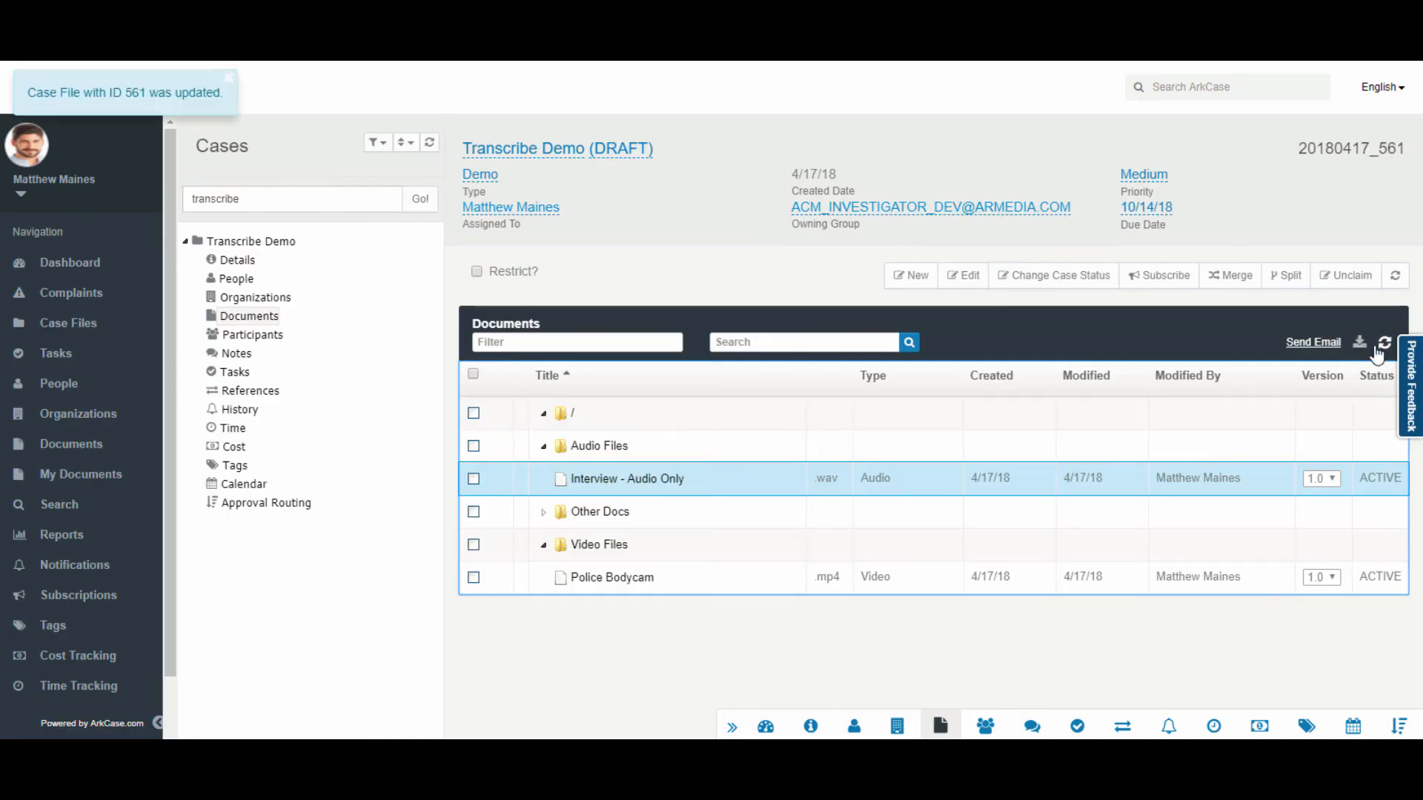
pyautogui.click(1385, 343)
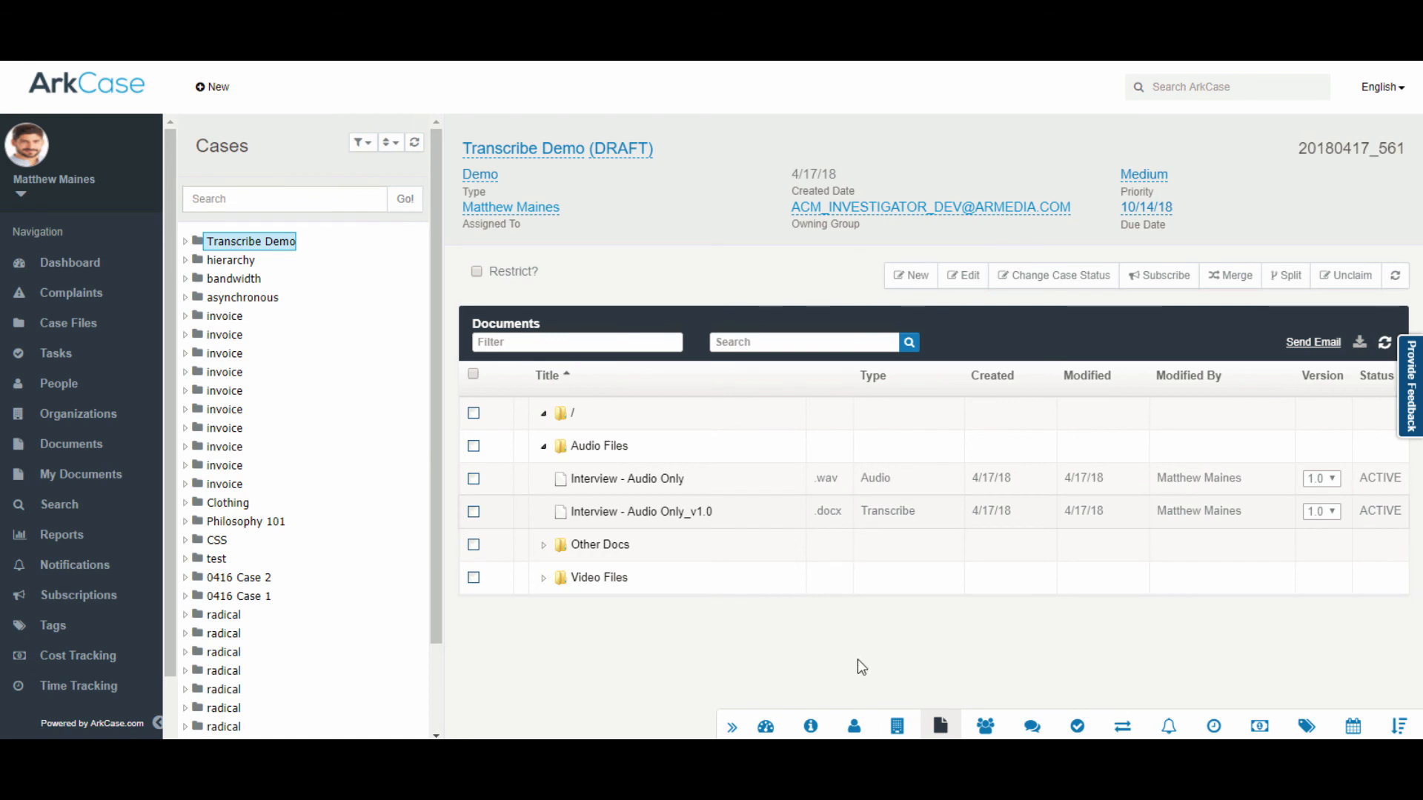
# Step: Download the compiled Interview - Audio Only_v1.0 .docx and open it in Word
pyautogui.click(604, 515)
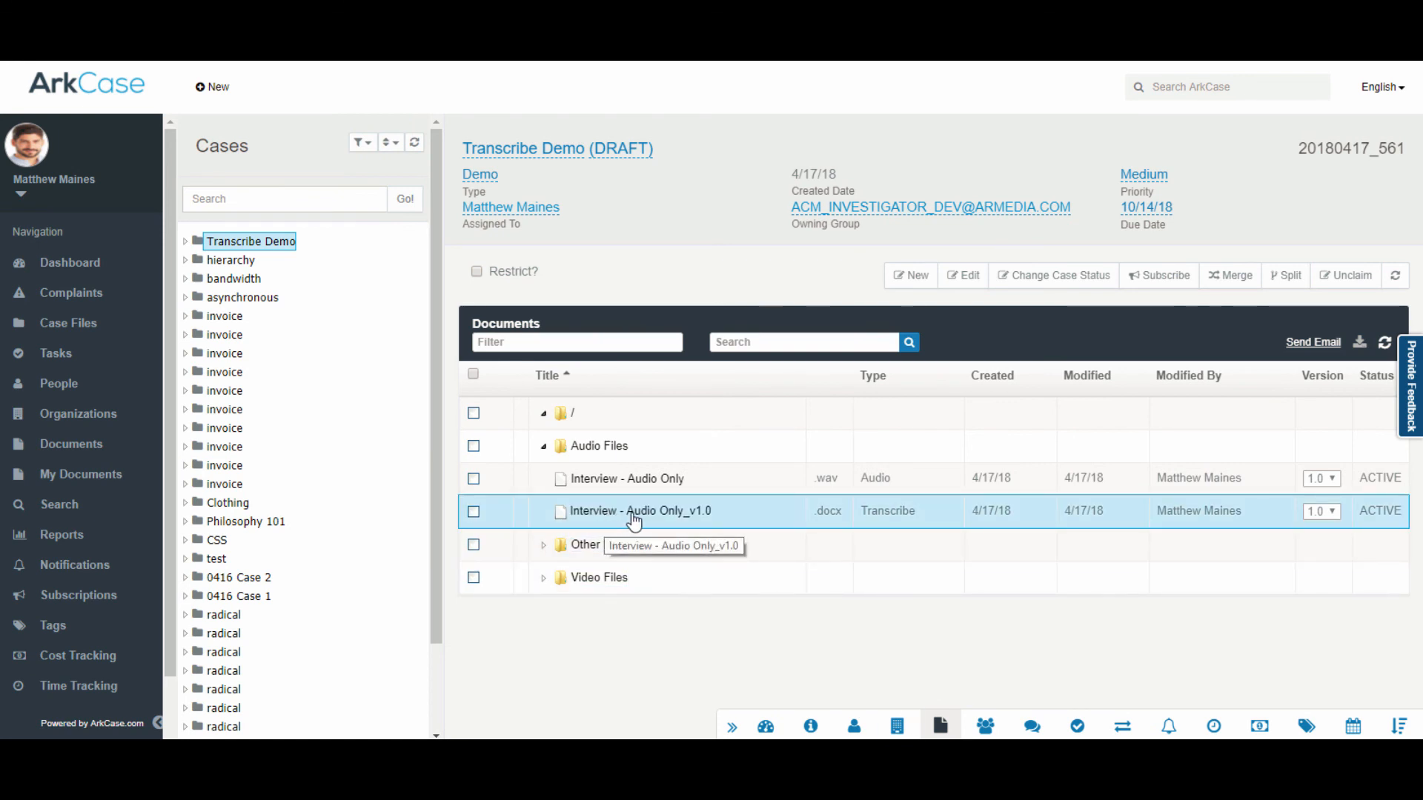
pyautogui.rightClick(633, 521)
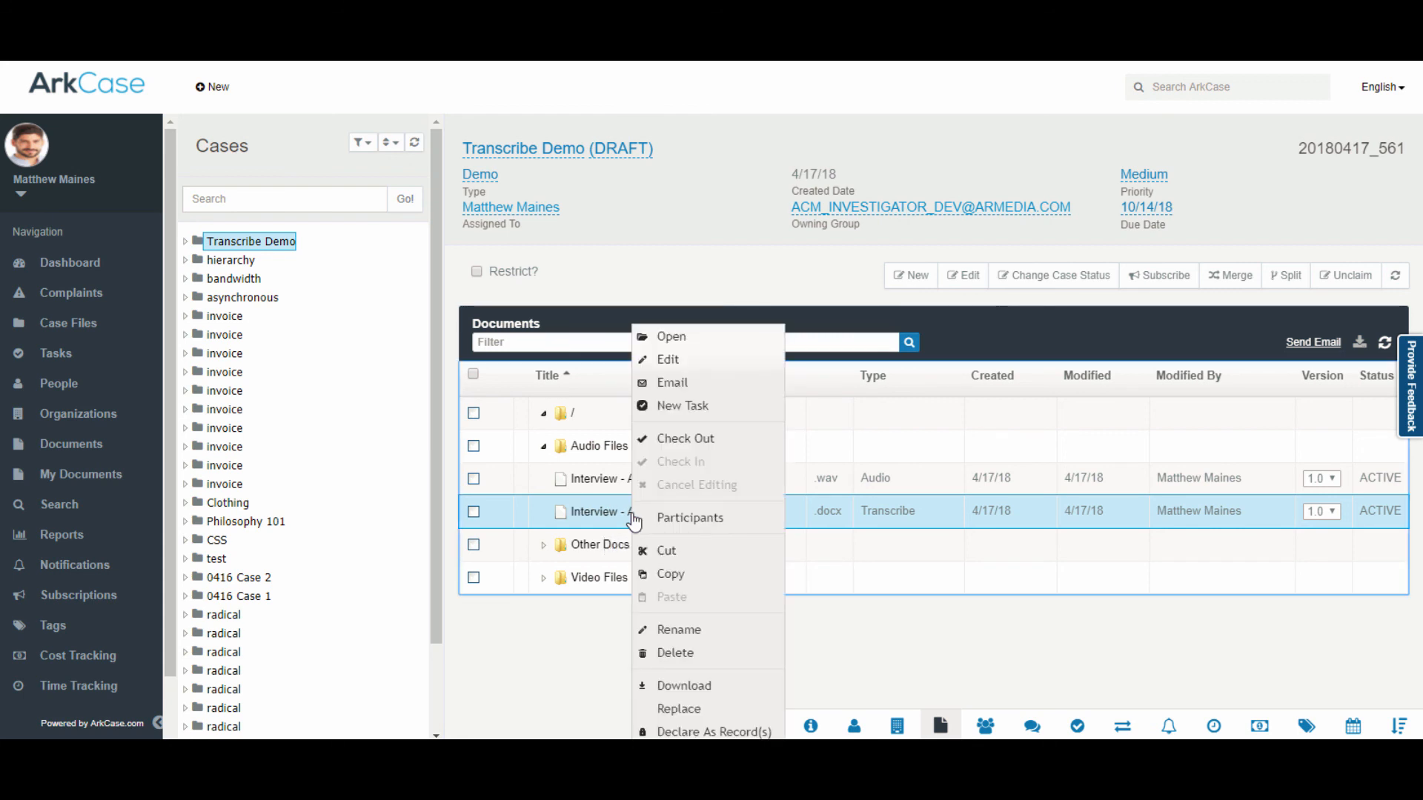
pyautogui.click(703, 686)
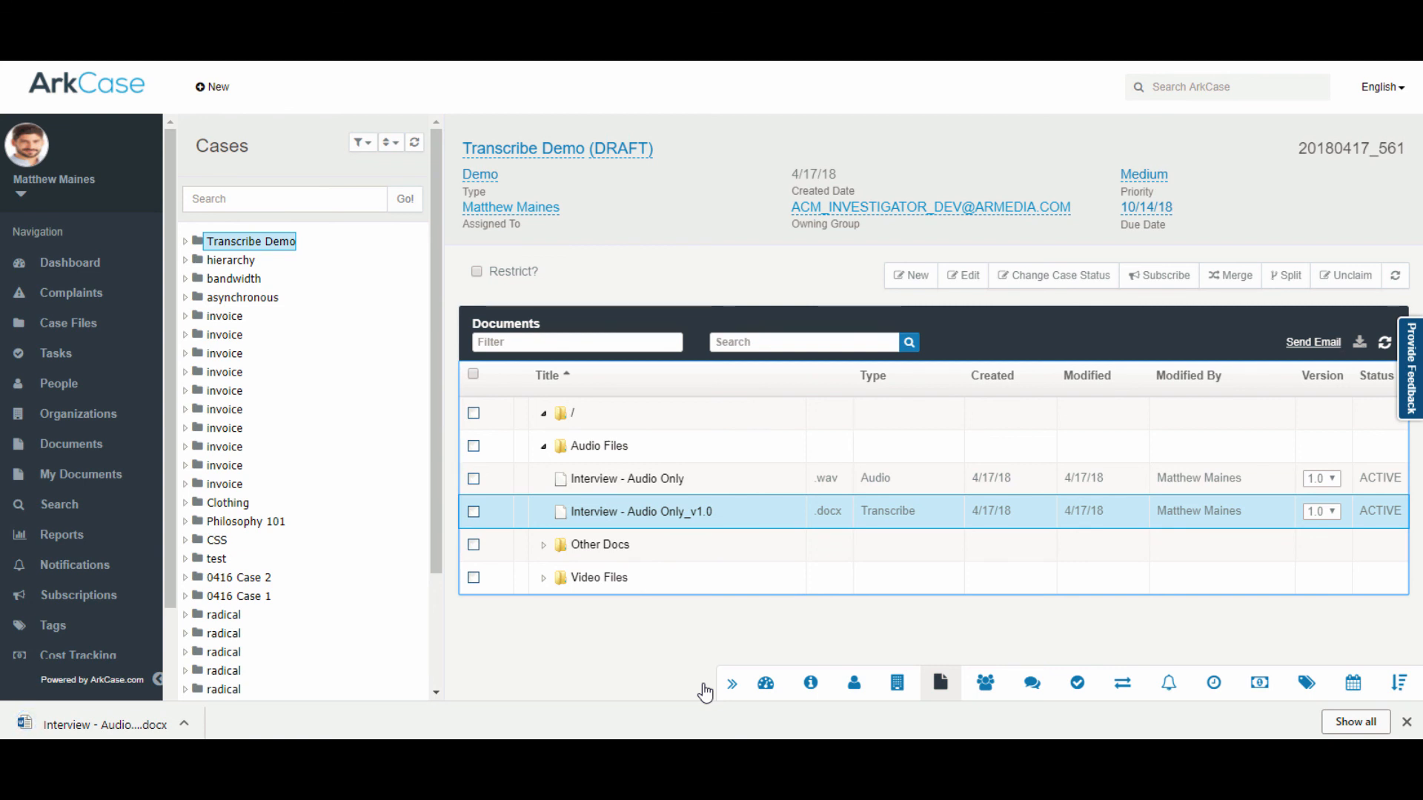
pyautogui.click(125, 734)
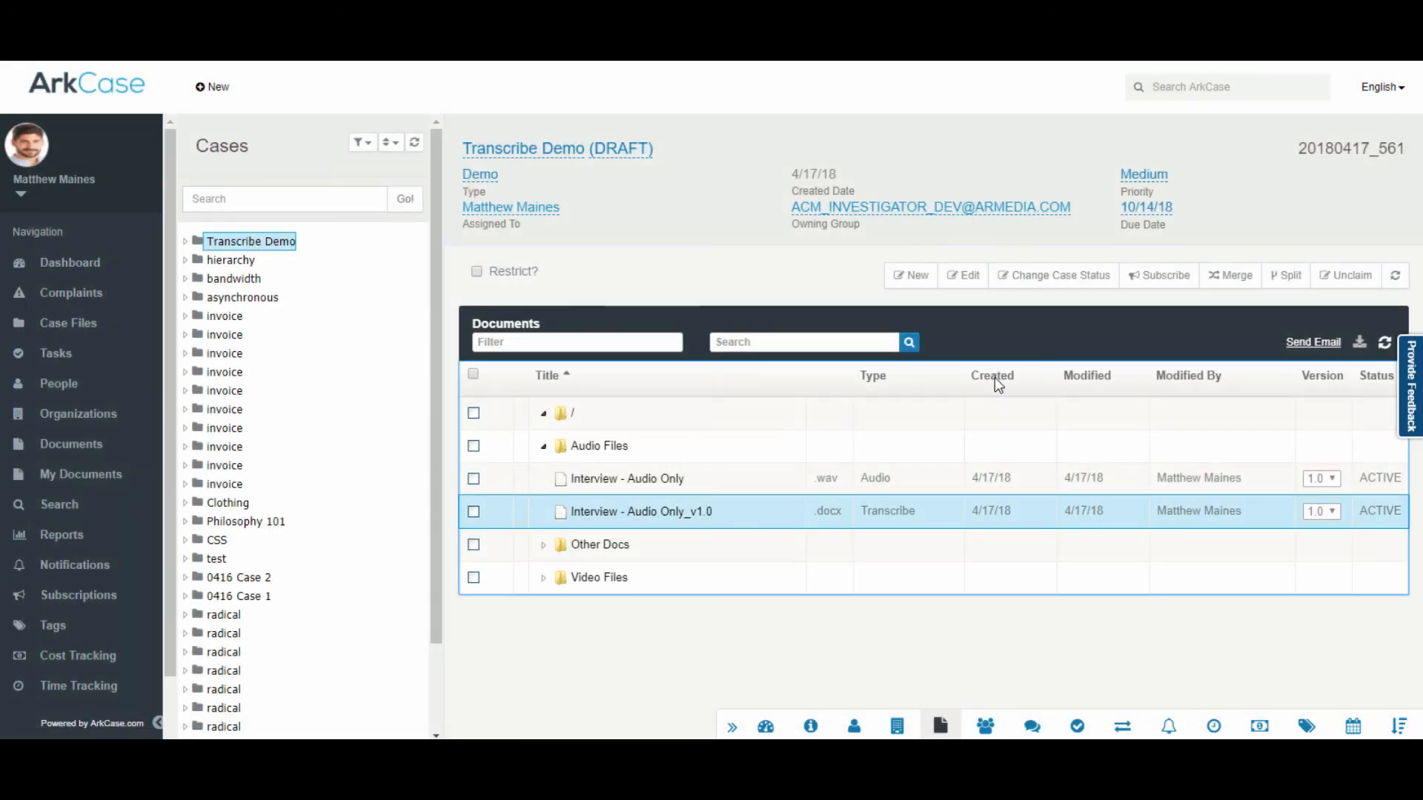
# Step: Check out the compiled transcript document and return to the ArkCase Dashboard
pyautogui.rightClick(662, 522)
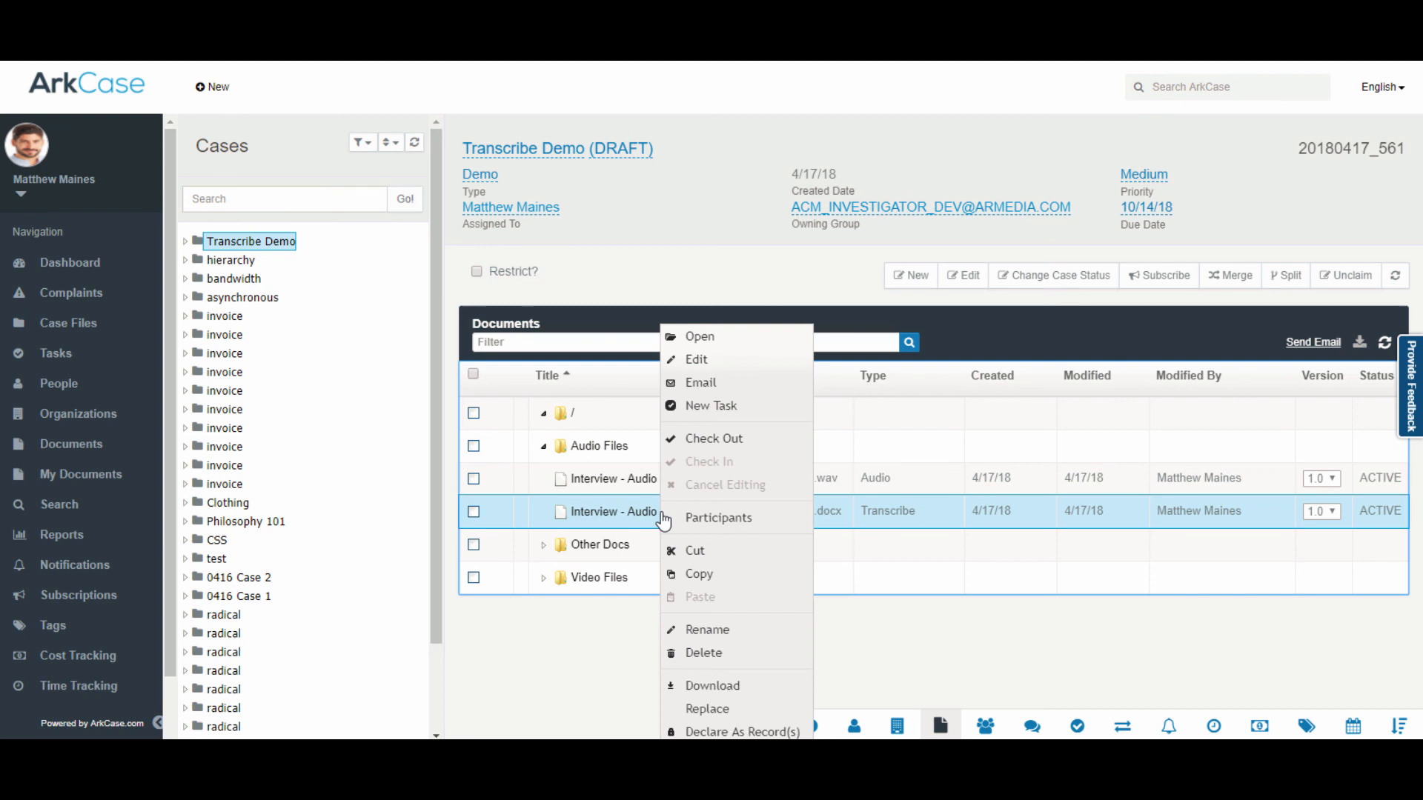
pyautogui.click(730, 440)
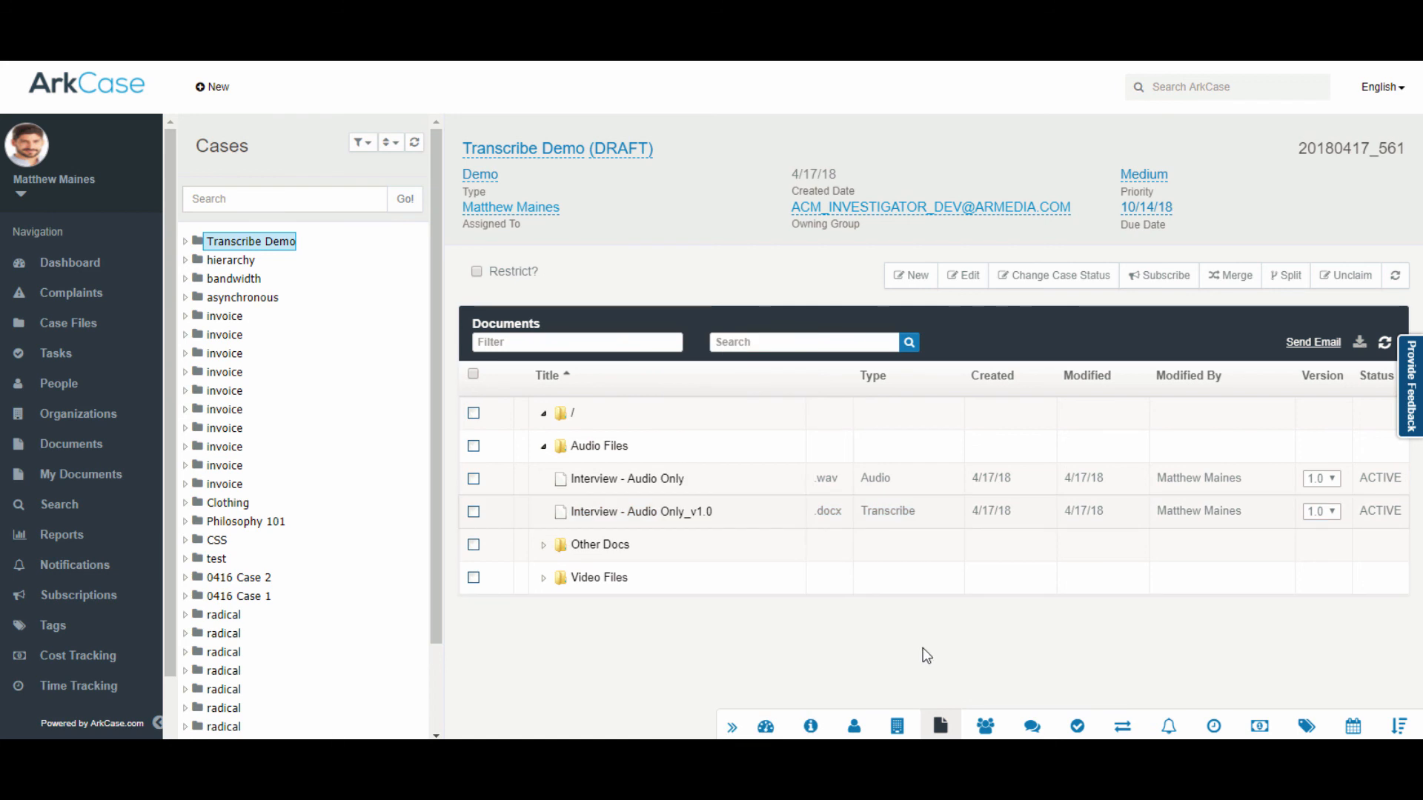
pyautogui.click(81, 86)
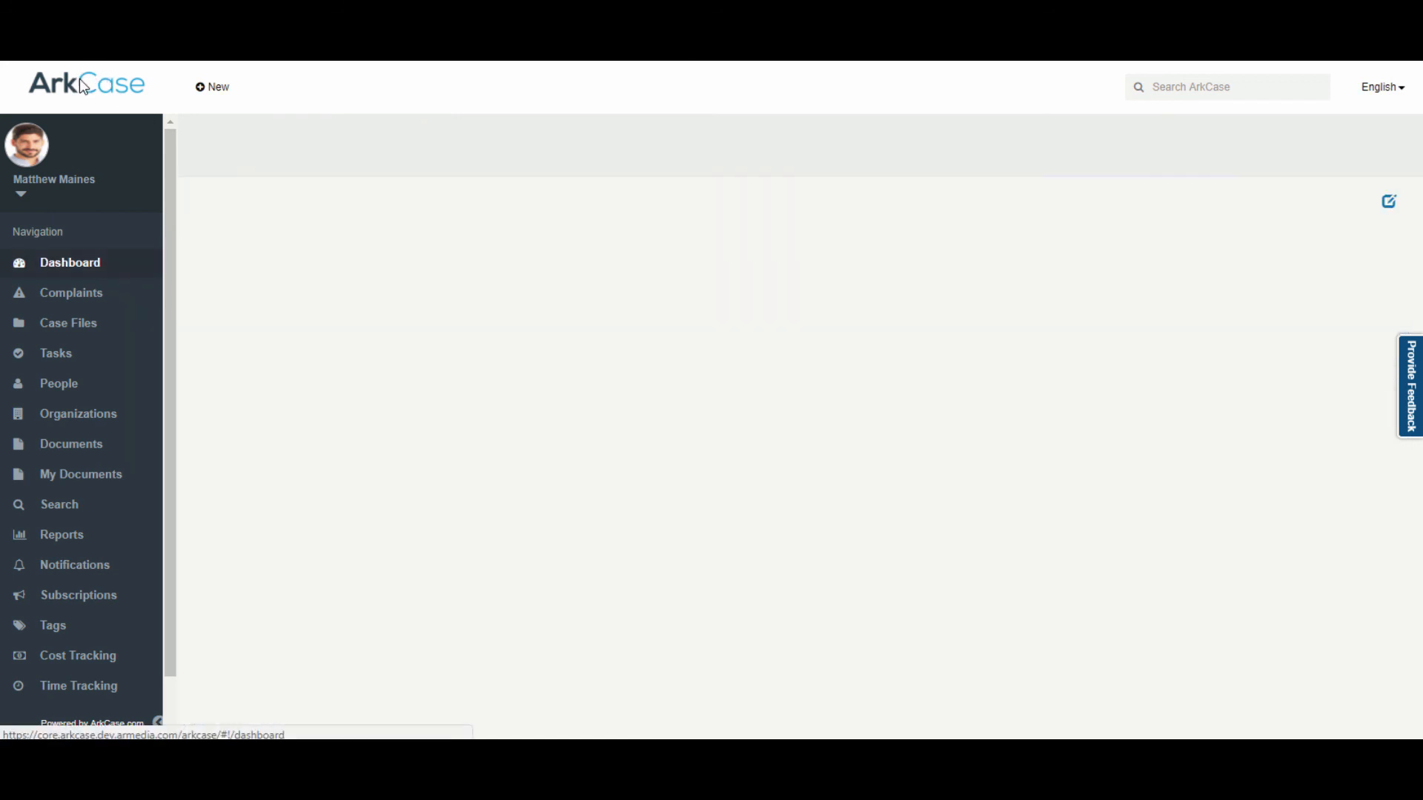